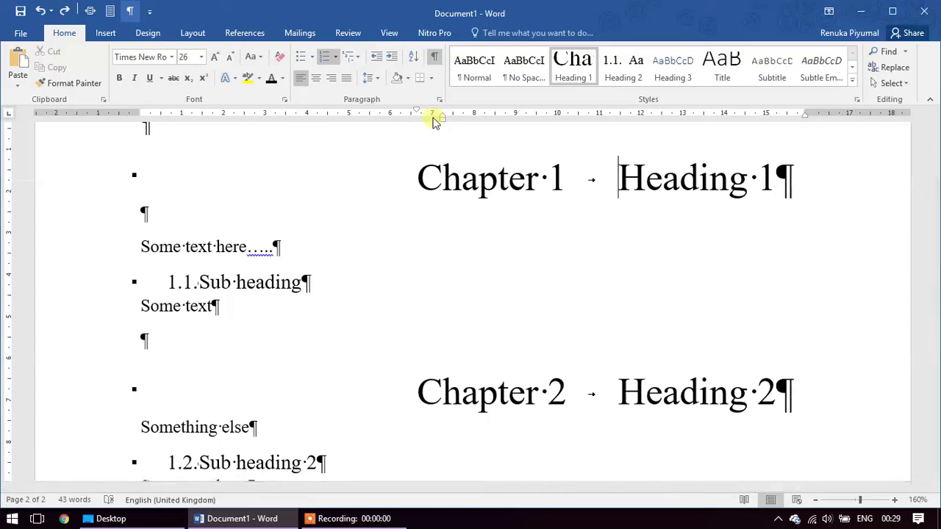
Step: Pull the Chapter 1 heading to the left margin and add a second tab before 'Heading 1'
mouse_move(444, 119)
mouse_down()
mouse_move(169, 141)
mouse_move(140, 112)
mouse_up()
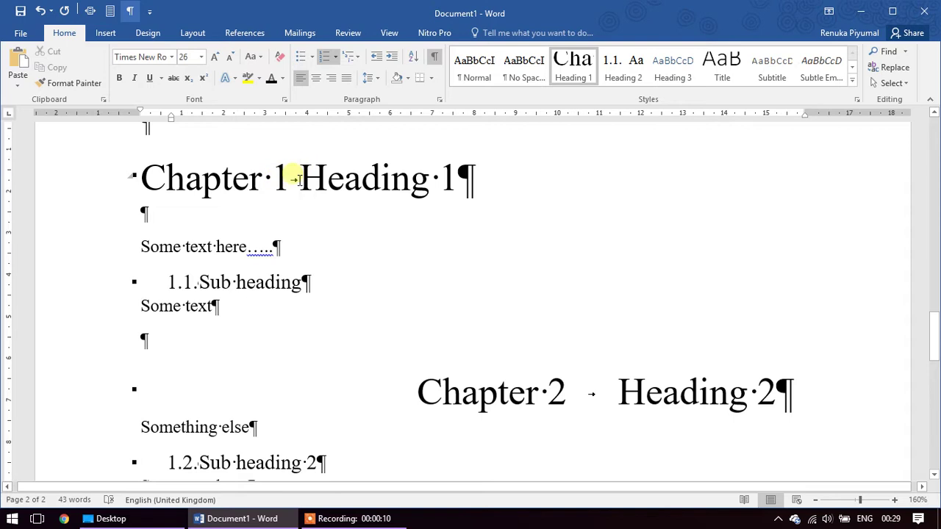
click(434, 56)
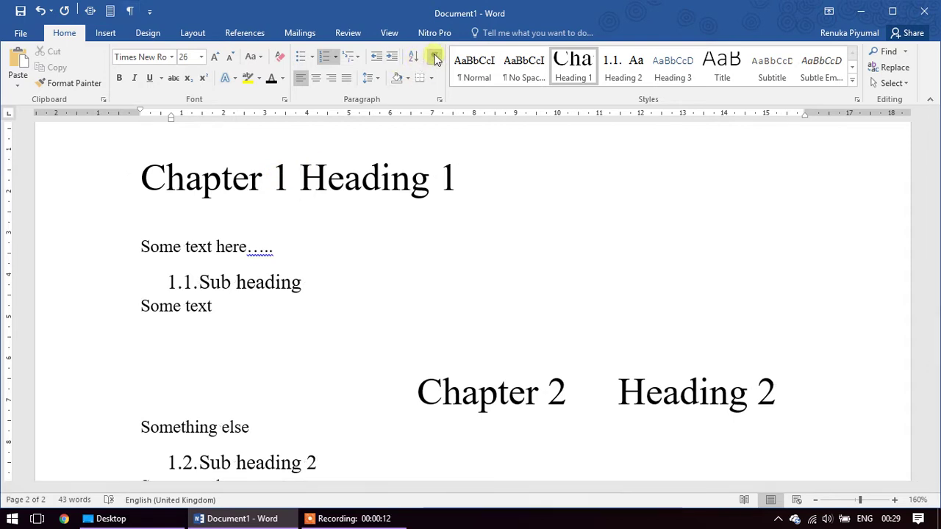
click(434, 57)
click(435, 58)
click(435, 57)
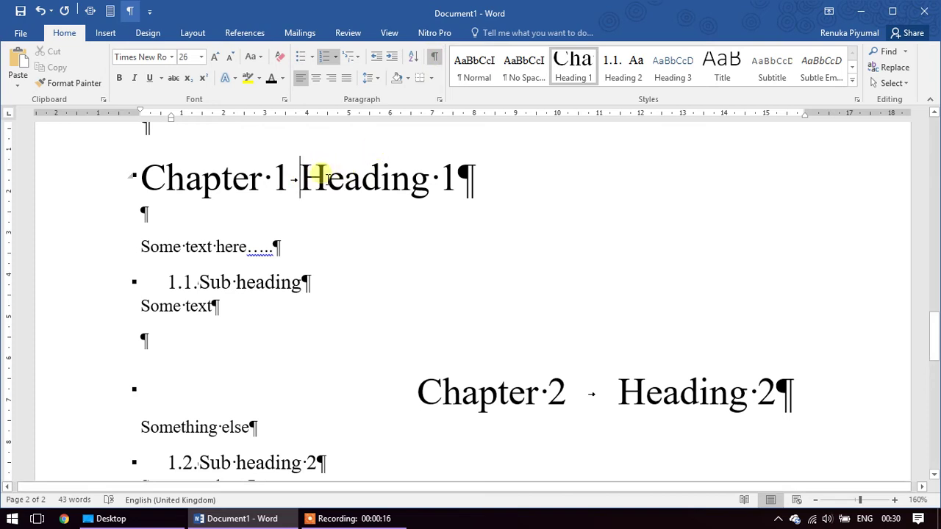
key(Tab)
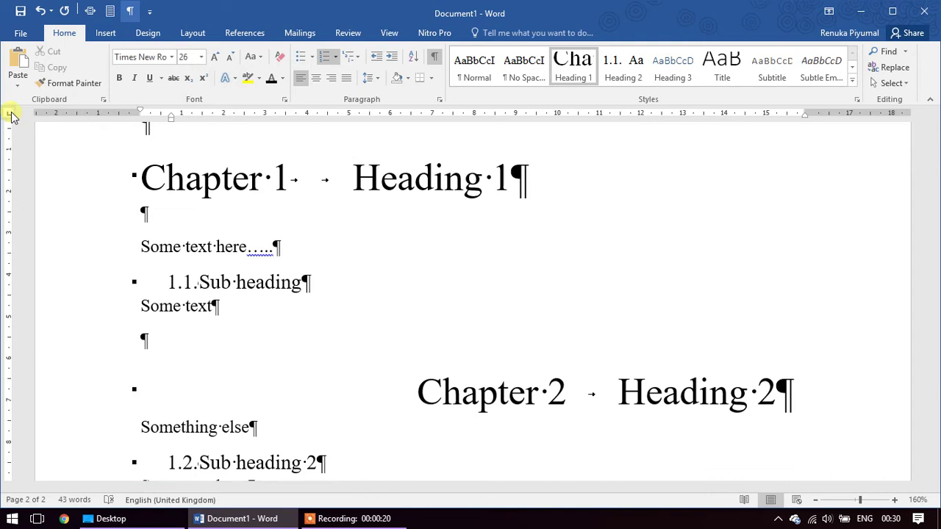
Step: Adjust the ruler markers, centre the heading, and break 'Heading 1' onto a separate line
drag(328, 117, 806, 122)
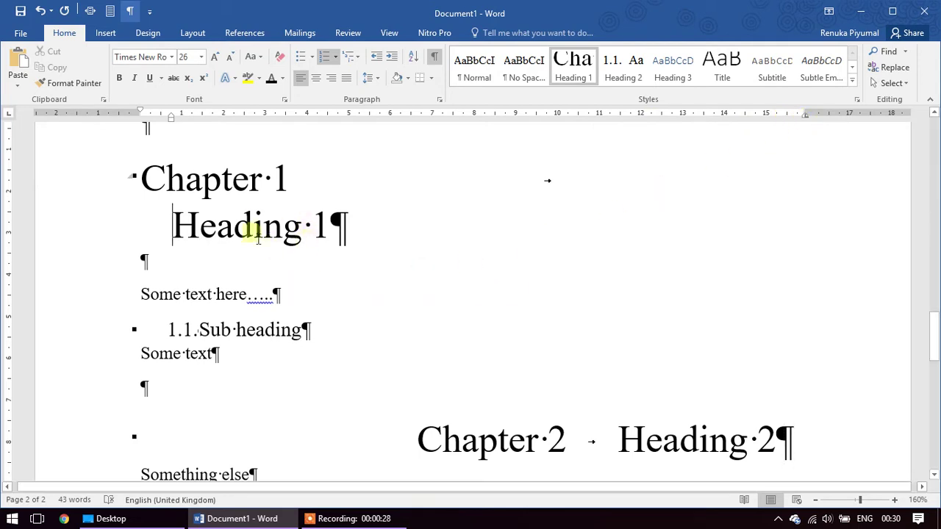
drag(173, 120, 140, 118)
mouse_move(207, 179)
mouse_down()
mouse_move(232, 230)
mouse_move(203, 221)
mouse_up()
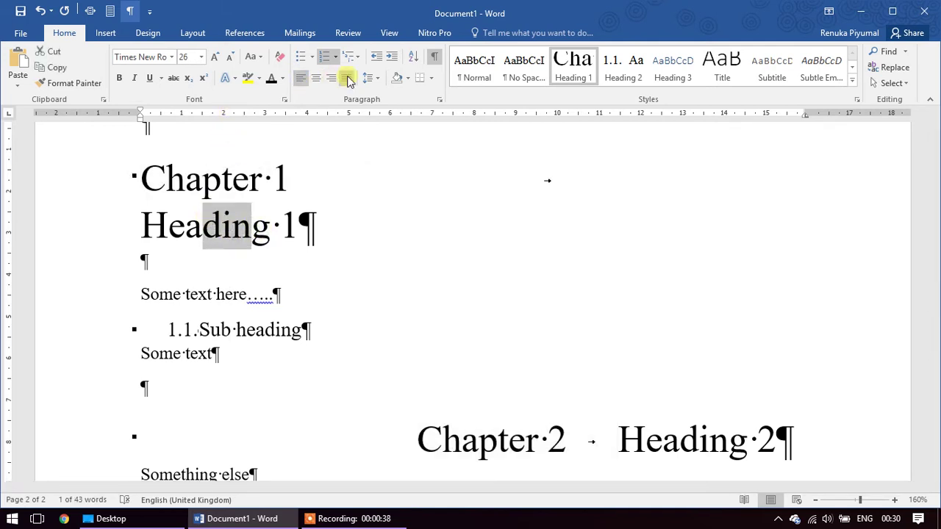
click(319, 80)
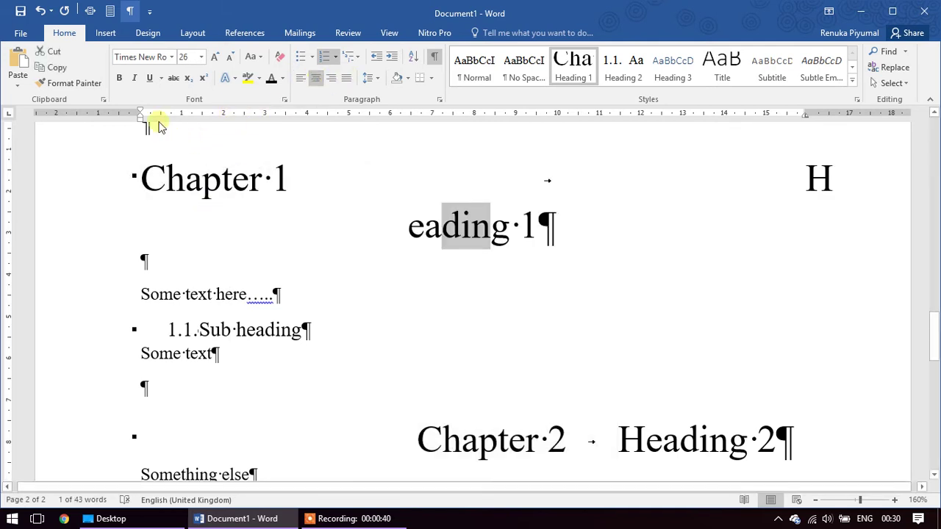
mouse_move(142, 110)
mouse_down()
mouse_move(430, 114)
mouse_move(401, 110)
mouse_up()
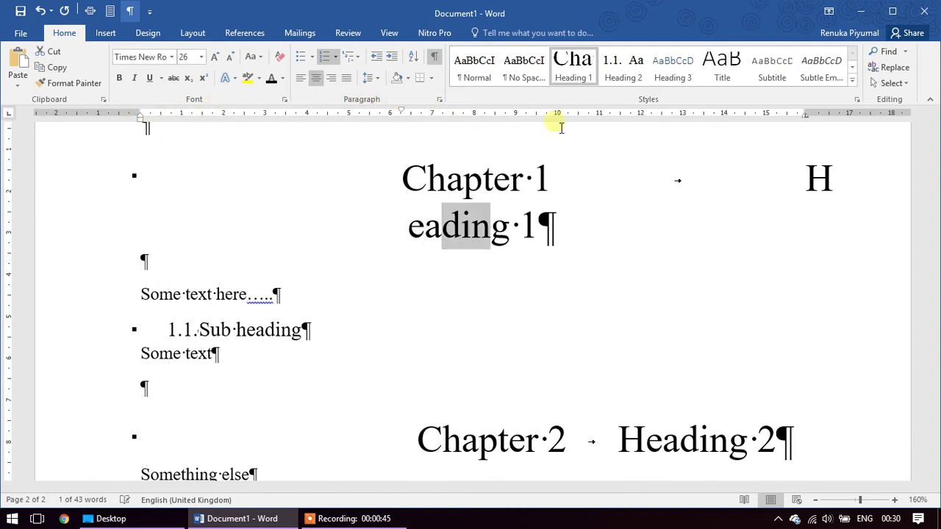
click(672, 178)
key(Return)
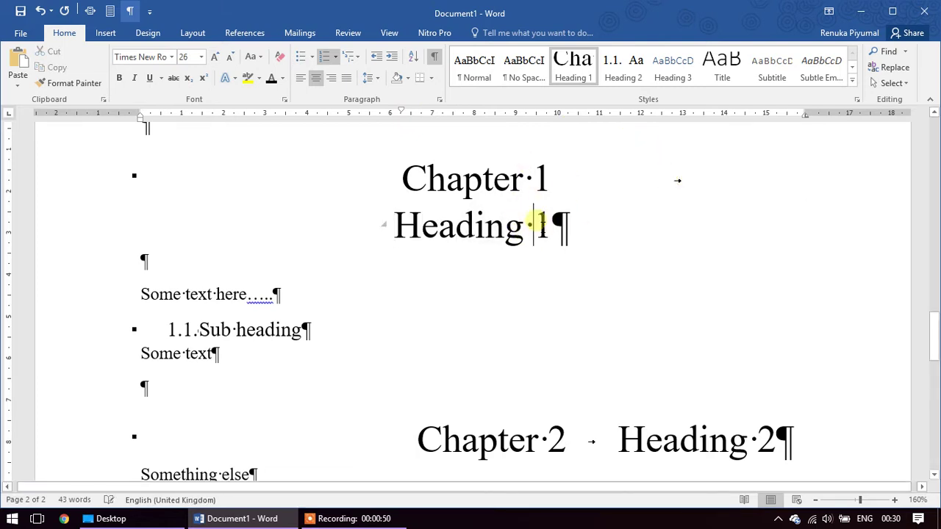
Step: Replace the words 'Heading 1' with 'Introduction'
click(536, 228)
drag(404, 225, 553, 226)
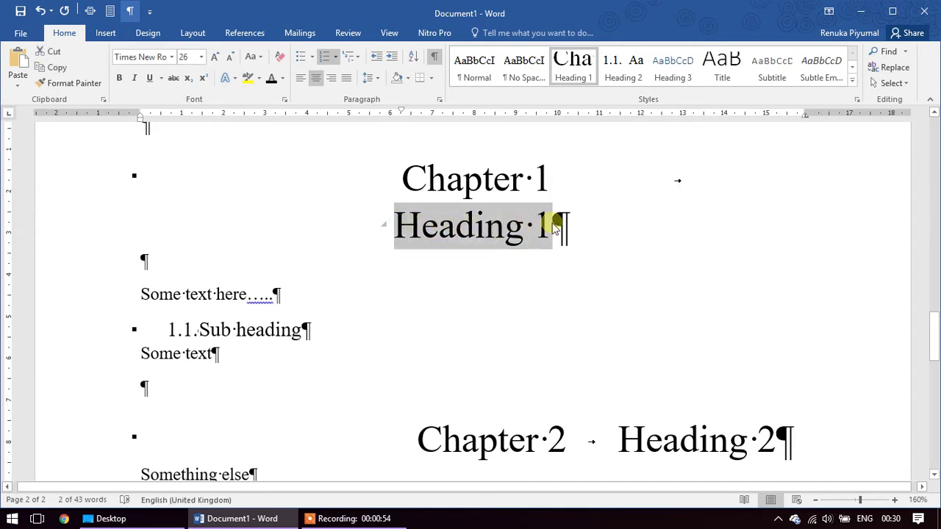
text(Introduction)
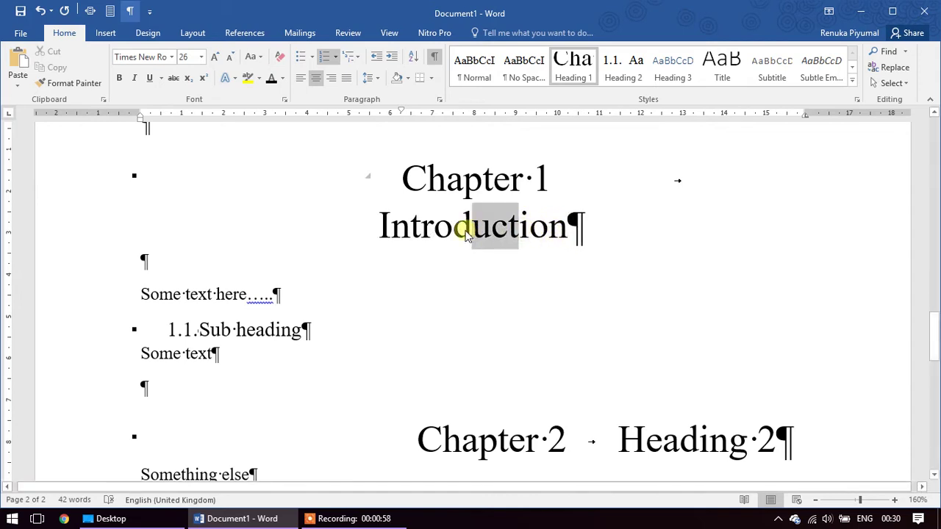
Step: Grow part of Introduction to 72 pt, shrink it back to 36 pt, and update Heading 1 to match
drag(519, 230, 452, 228)
click(214, 59)
click(214, 59)
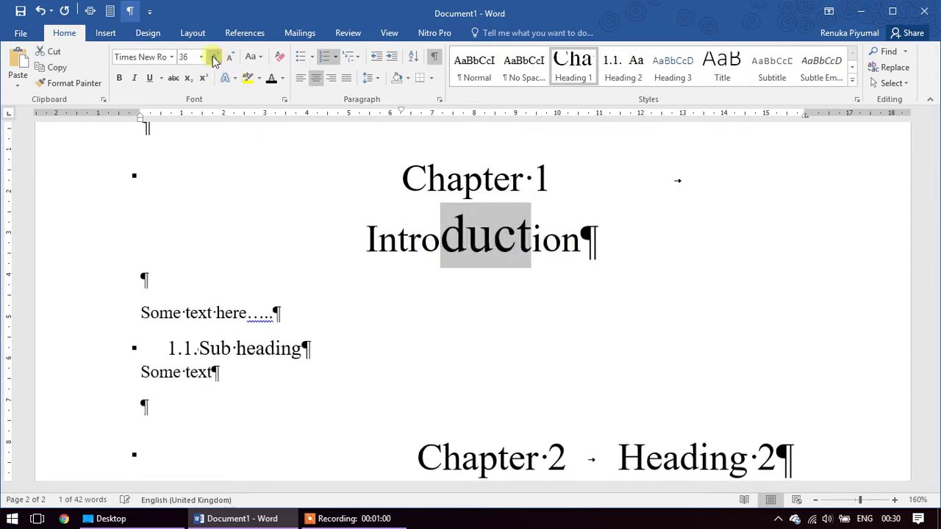
click(214, 59)
click(214, 59)
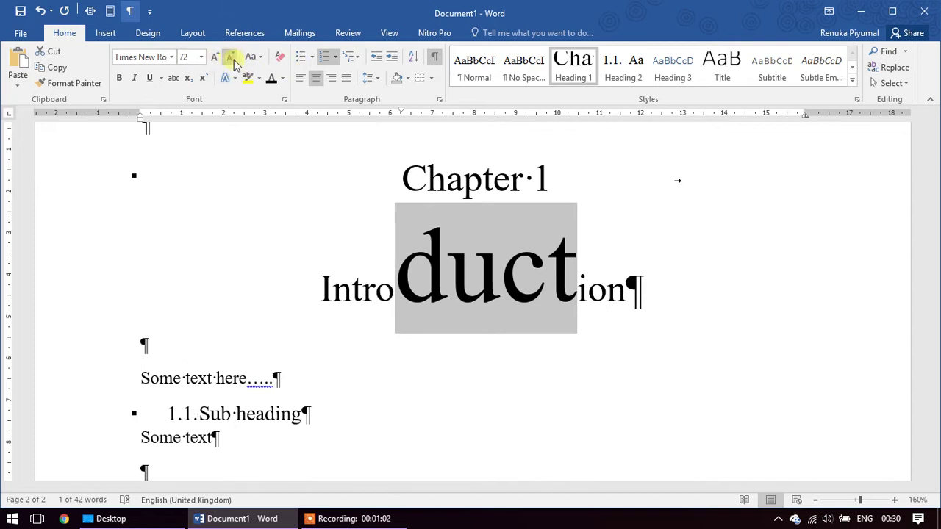
click(234, 63)
click(234, 62)
right_click(579, 66)
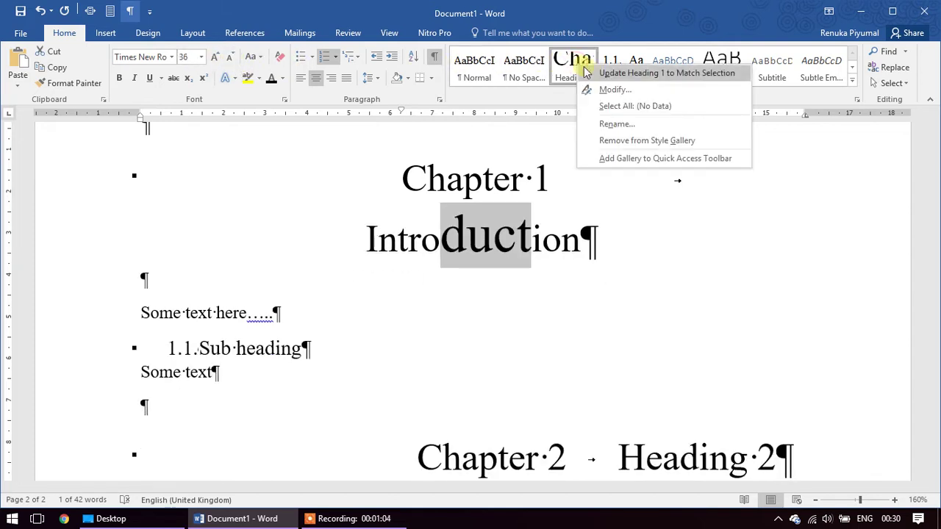
click(588, 72)
Step: Move 'Heading 2' onto its own line under Chapter 2 with a line break
scroll(515, 243, down, 2)
scroll(565, 331, down, 1)
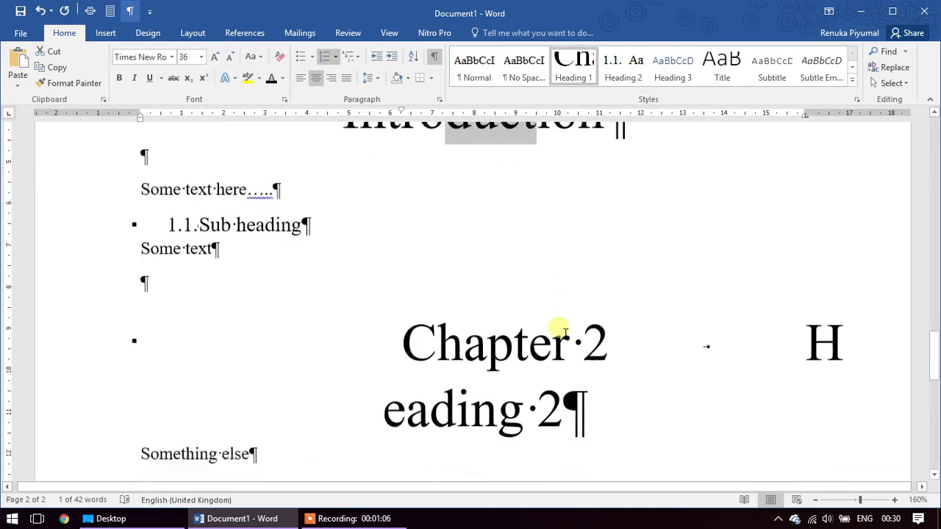
click(665, 335)
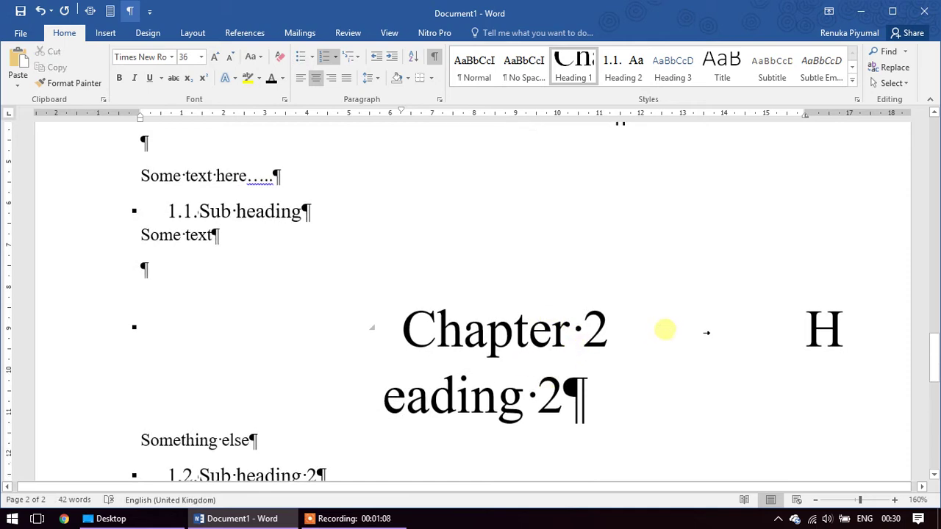
key(shift+Return)
scroll(526, 364, up, 1)
scroll(530, 367, up, 2)
scroll(533, 368, down, 2)
scroll(544, 367, down, 1)
scroll(559, 324, up, 2)
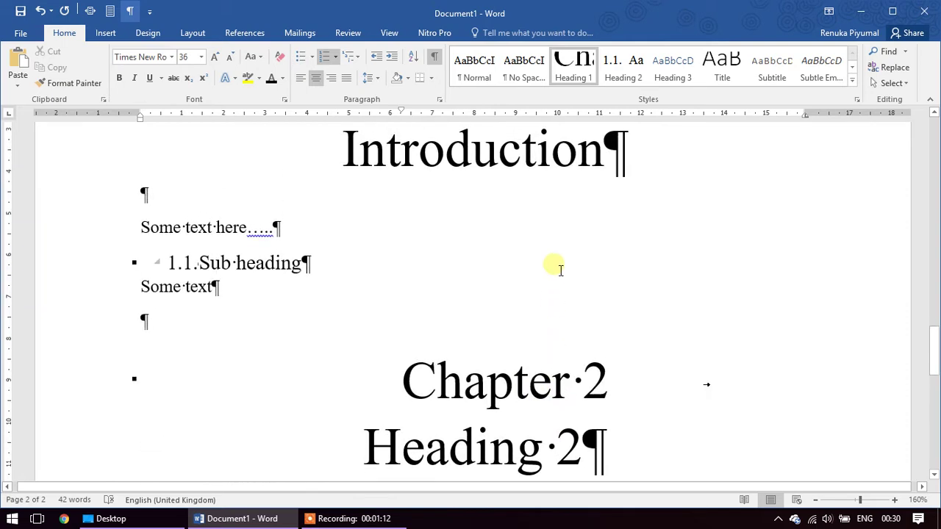
scroll(559, 269, up, 3)
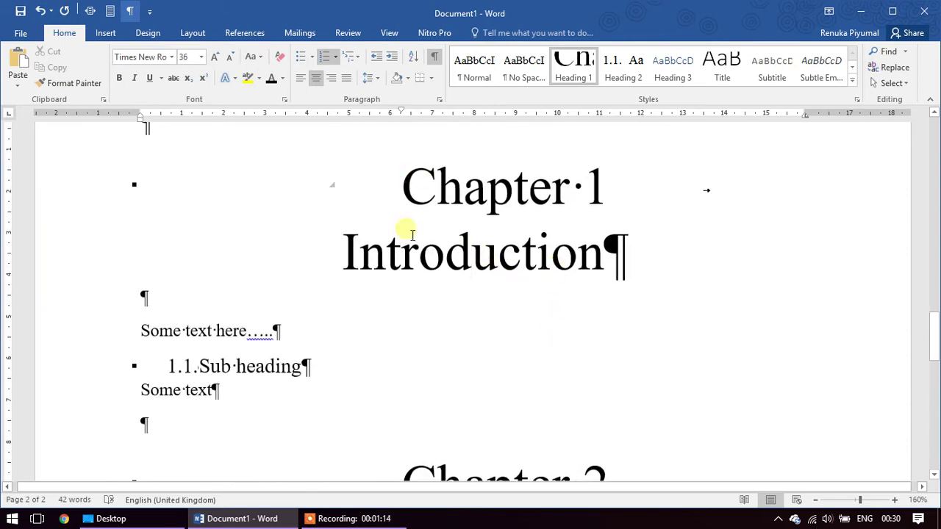
Step: Compare the two chapter headings and nudge the chapter heading's indent marker on the ruler
click(450, 185)
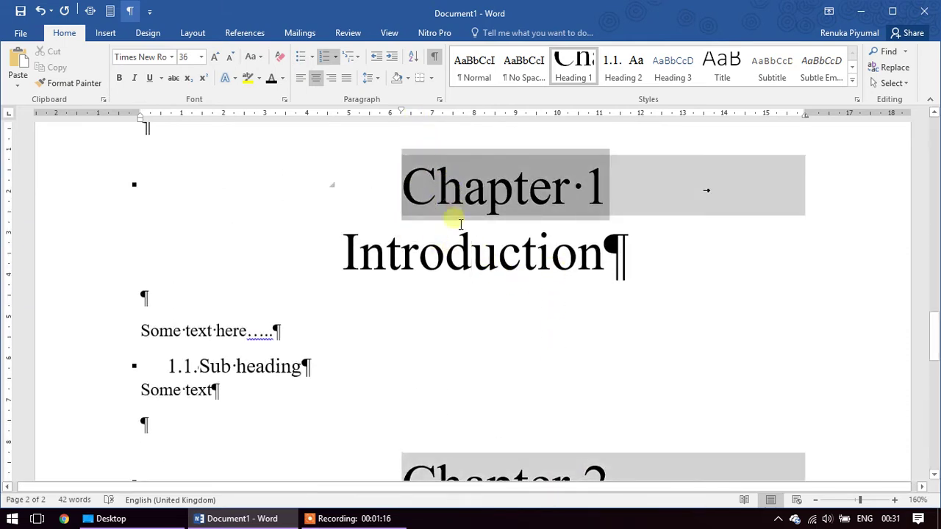
click(456, 257)
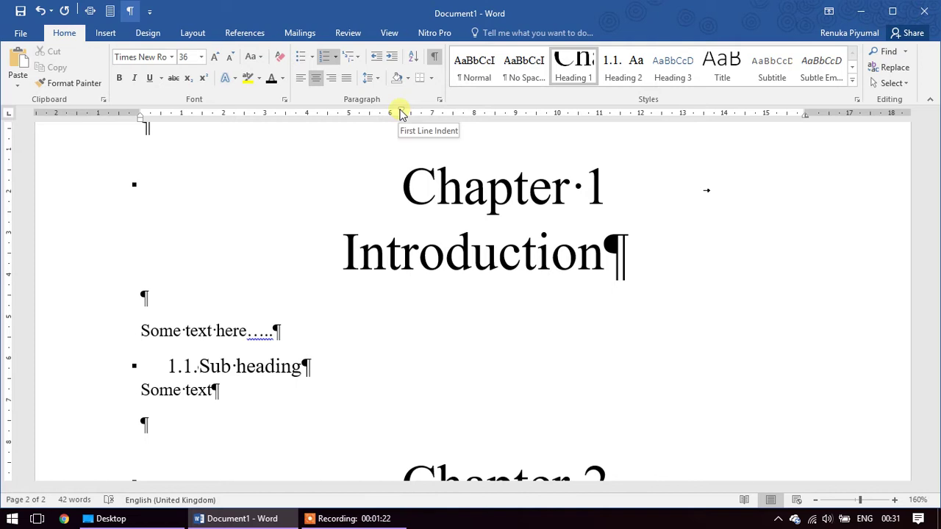
scroll(485, 283, down, 3)
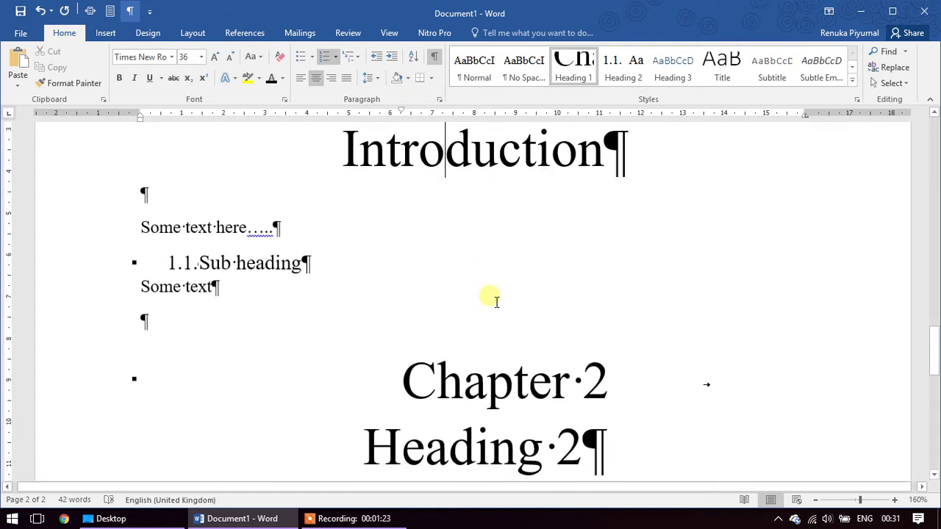
click(490, 451)
scroll(483, 329, up, 3)
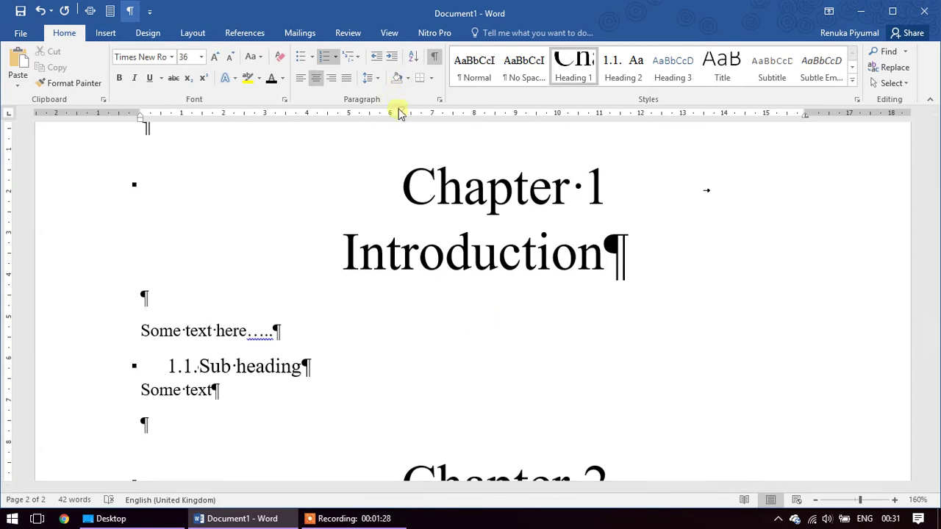
drag(401, 114, 399, 114)
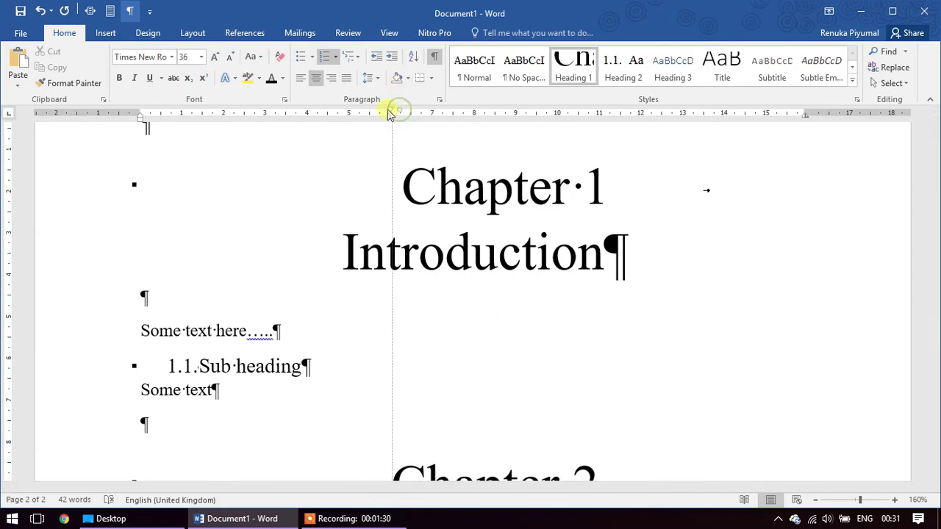
scroll(447, 193, down, 4)
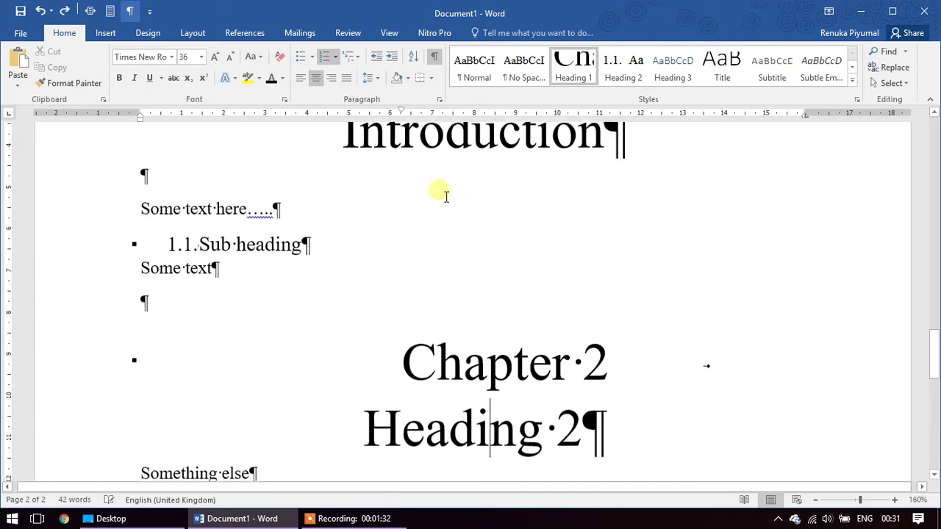
scroll(511, 318, up, 2)
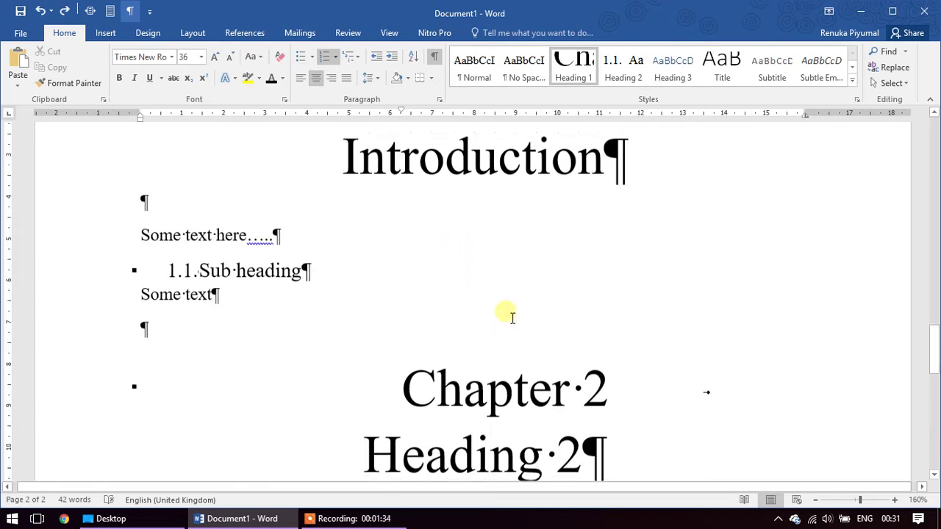
scroll(513, 326, down, 3)
scroll(426, 189, up, 4)
Step: Shift the chapter-label tab stop left and update Heading 1 to match the Introduction heading
click(445, 224)
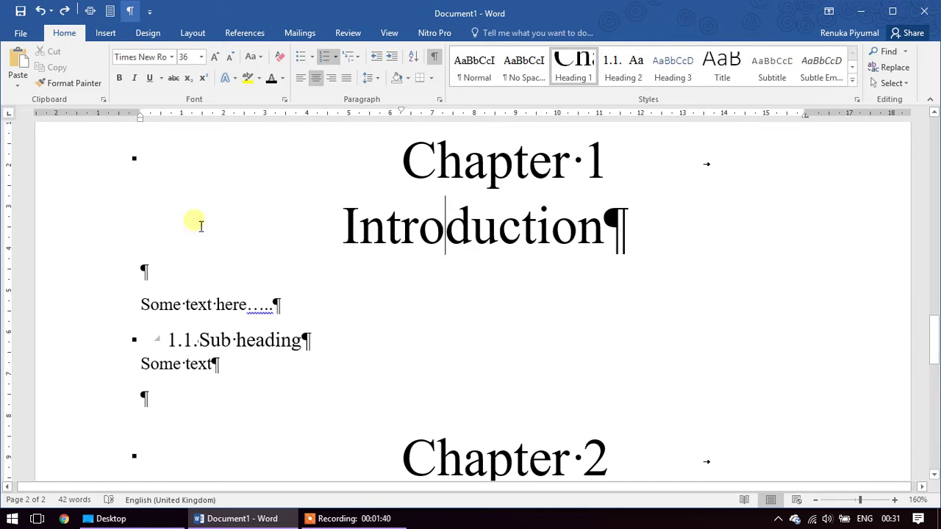
click(485, 164)
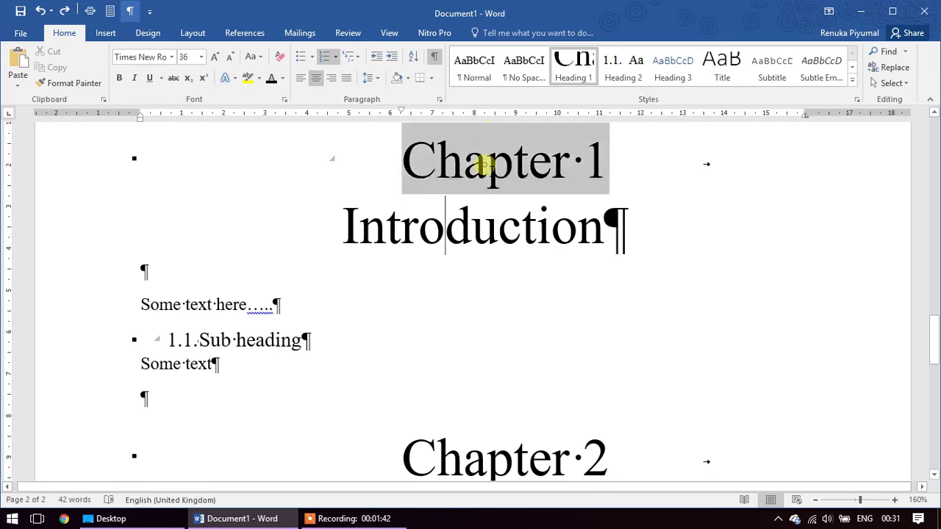
drag(402, 114, 372, 115)
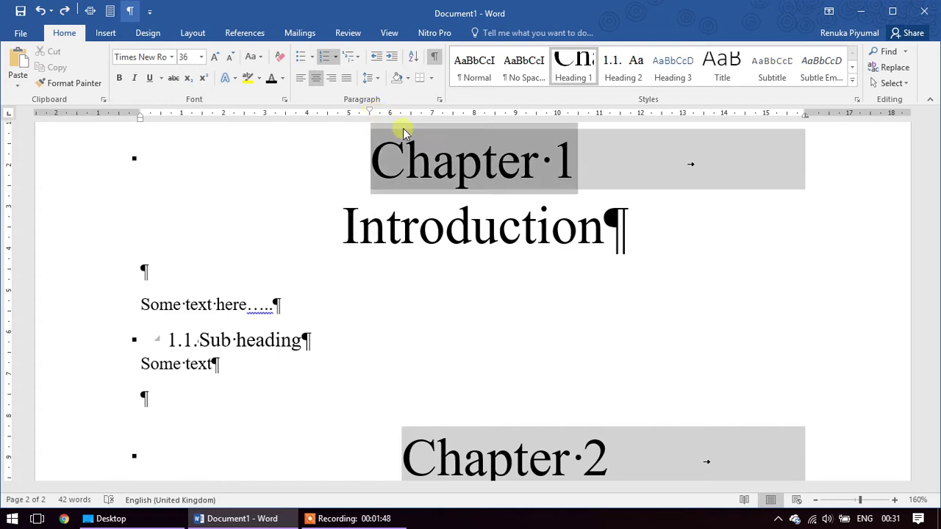
drag(497, 250, 444, 234)
right_click(587, 77)
click(662, 77)
Step: Select the 'Heading 2' title text under Chapter 2
scroll(558, 321, down, 1)
scroll(547, 301, down, 3)
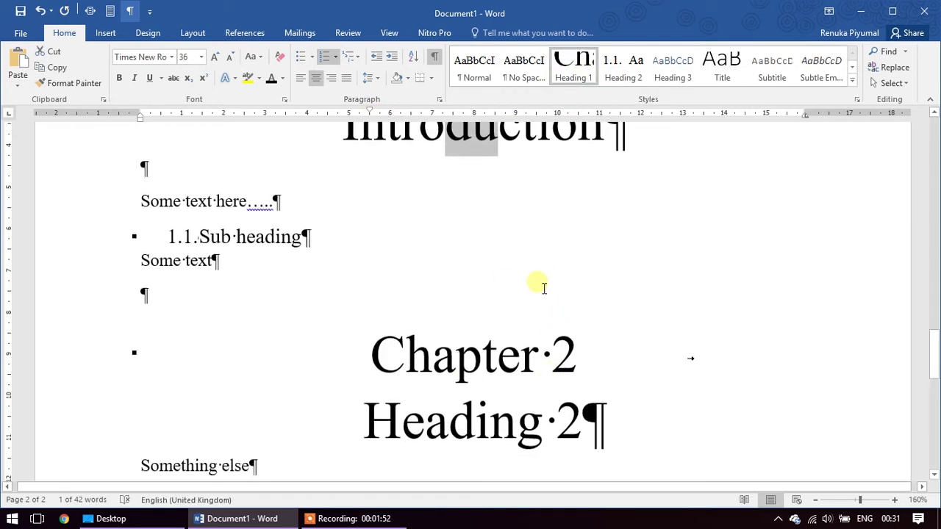
scroll(542, 388, down, 1)
click(490, 367)
drag(363, 373, 590, 363)
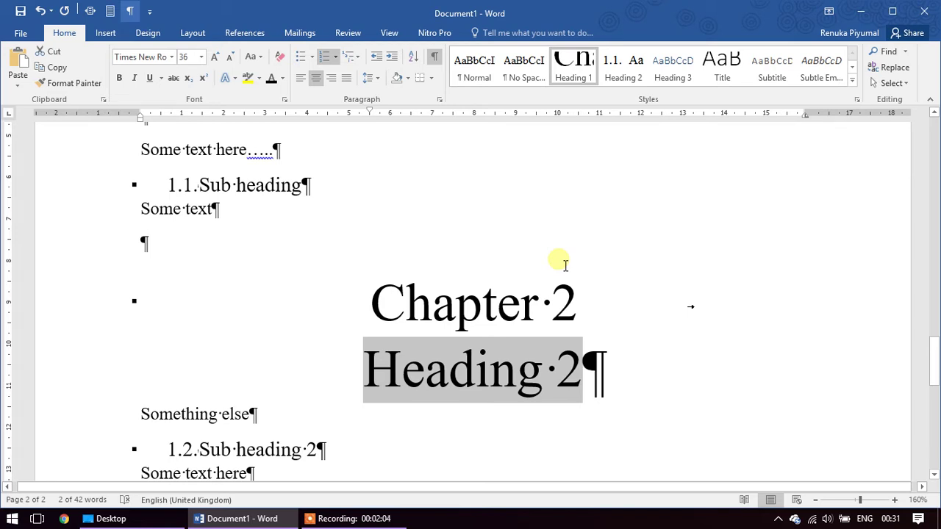
Step: Replace 'Heading 2' with 'Story' and add an empty paragraph after 1.1 Sub heading
text(Stor)
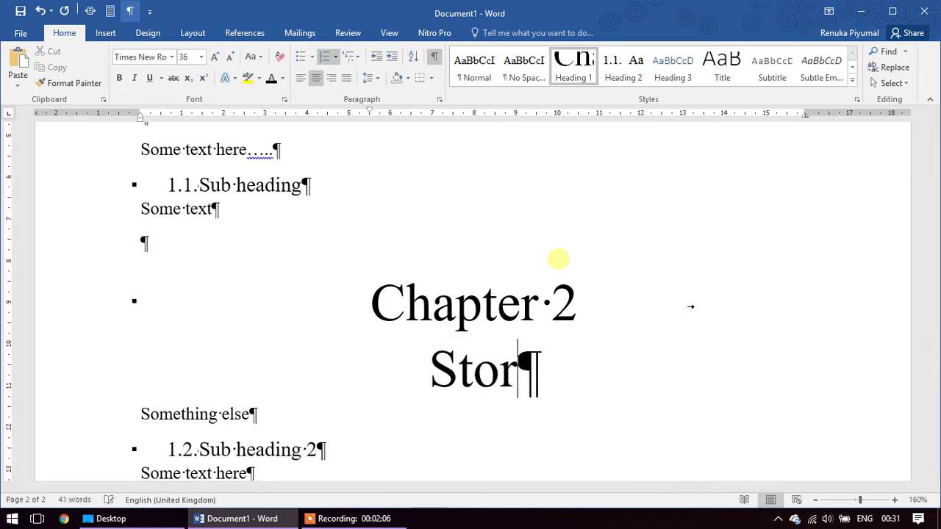
text(y)
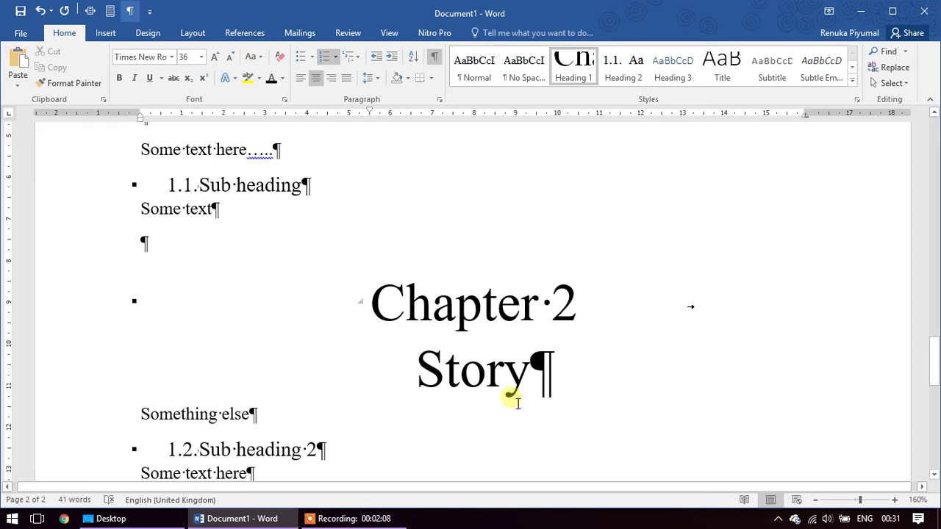
scroll(269, 304, up, 3)
scroll(365, 307, up, 3)
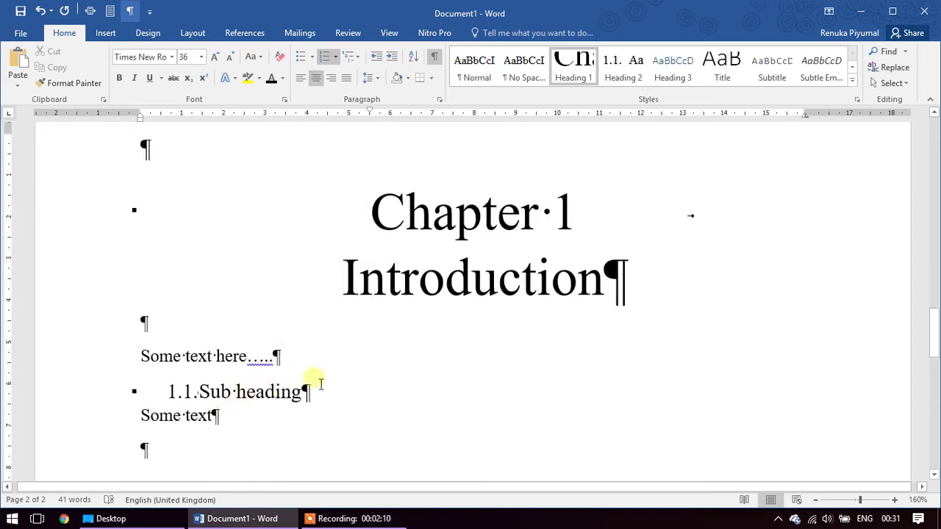
scroll(322, 381, down, 1)
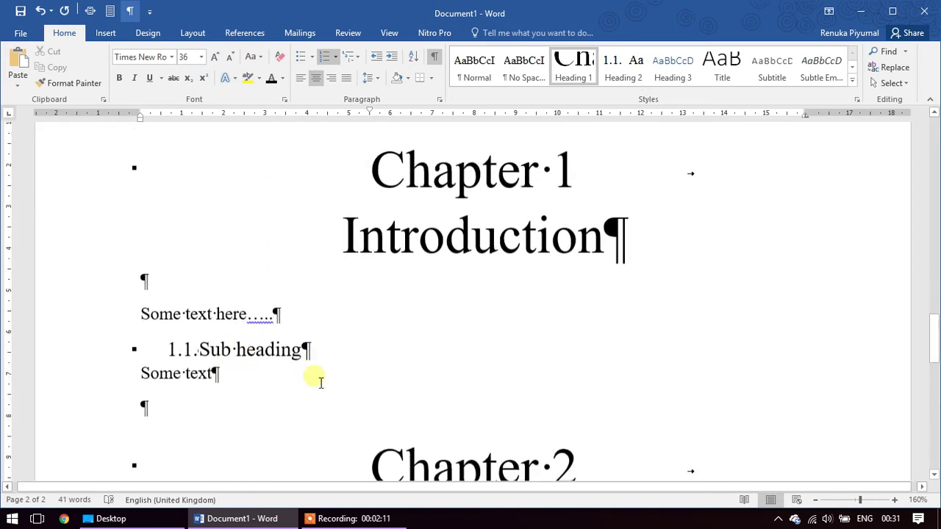
click(338, 343)
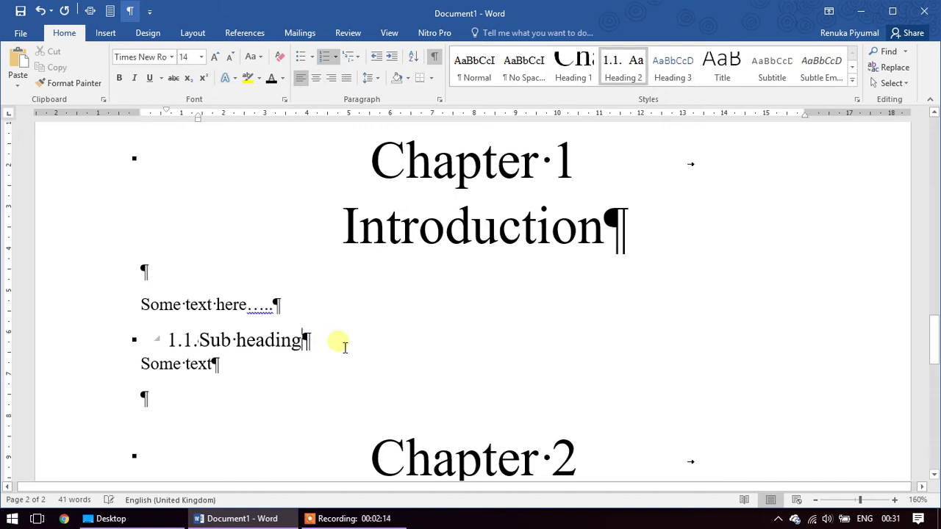
key(Return)
Step: Update the entire table of contents so it lists Chapter 1 Introduction and Chapter 2 Story
scroll(338, 341, up, 3)
scroll(336, 342, up, 3)
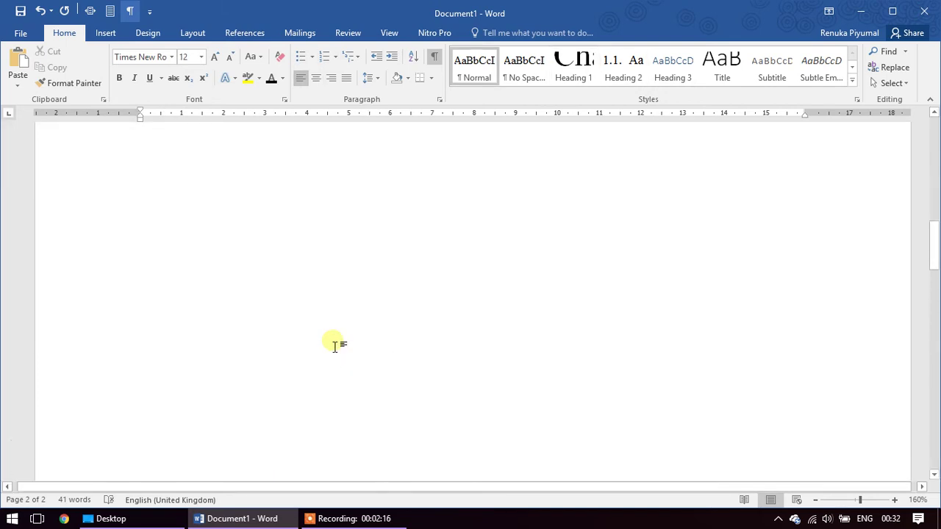
scroll(334, 345, up, 3)
scroll(330, 343, up, 2)
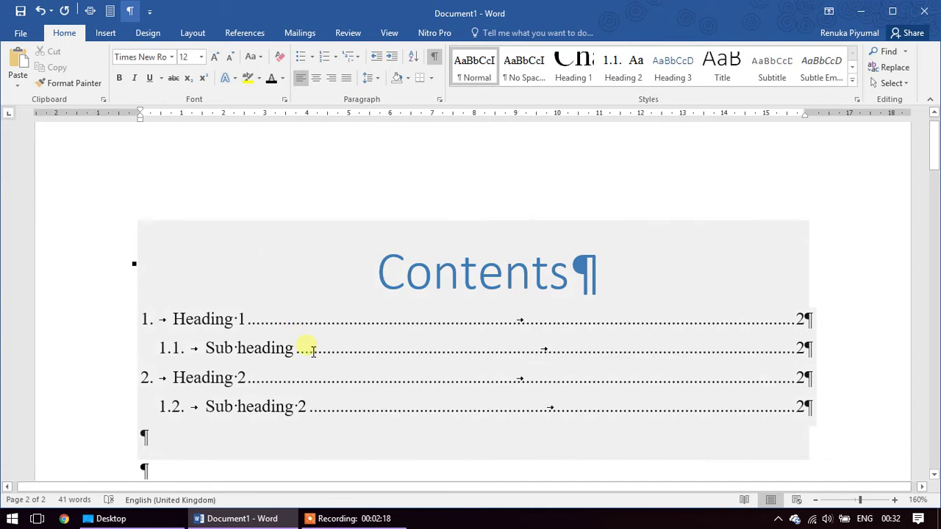
click(313, 351)
click(209, 214)
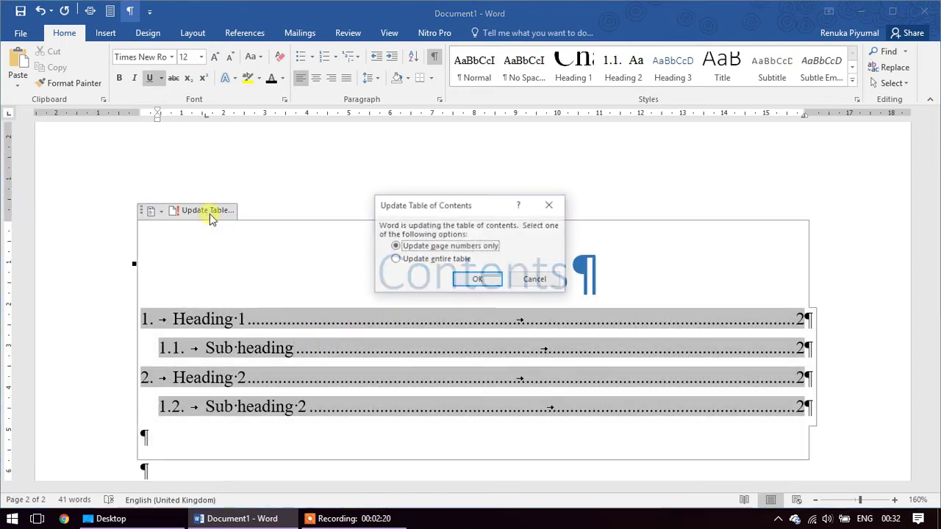
click(405, 260)
click(481, 278)
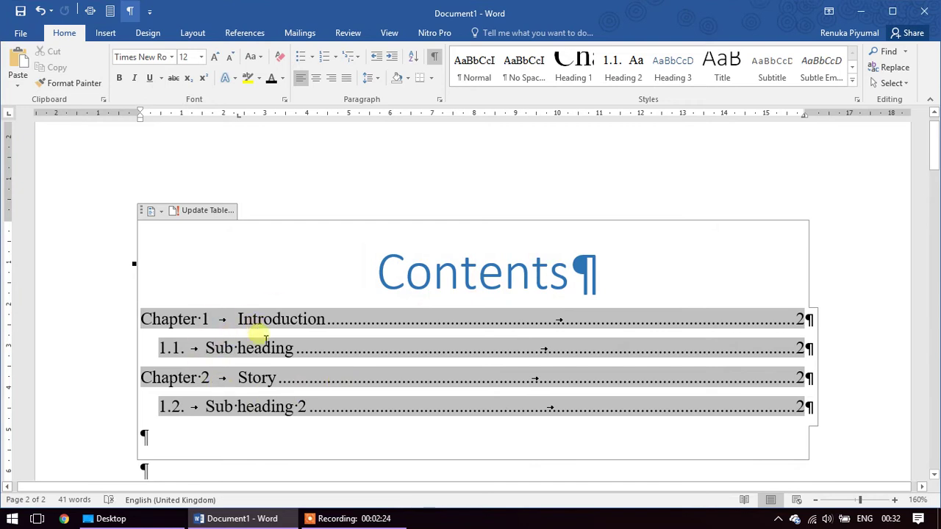
Step: Hide the formatting marks
scroll(265, 338, down, 2)
click(375, 388)
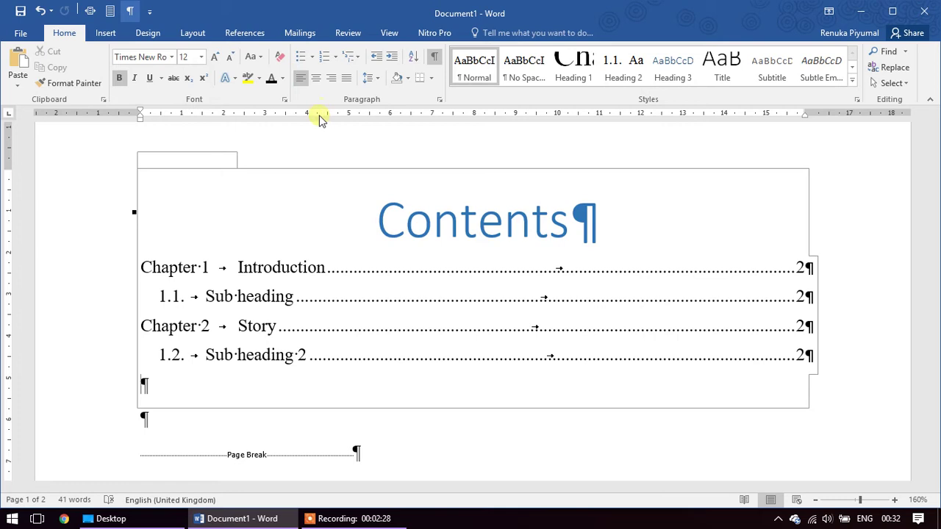
click(433, 59)
Step: Hide white space between pages and add an empty line below 1.1.Sub heading
scroll(370, 348, down, 3)
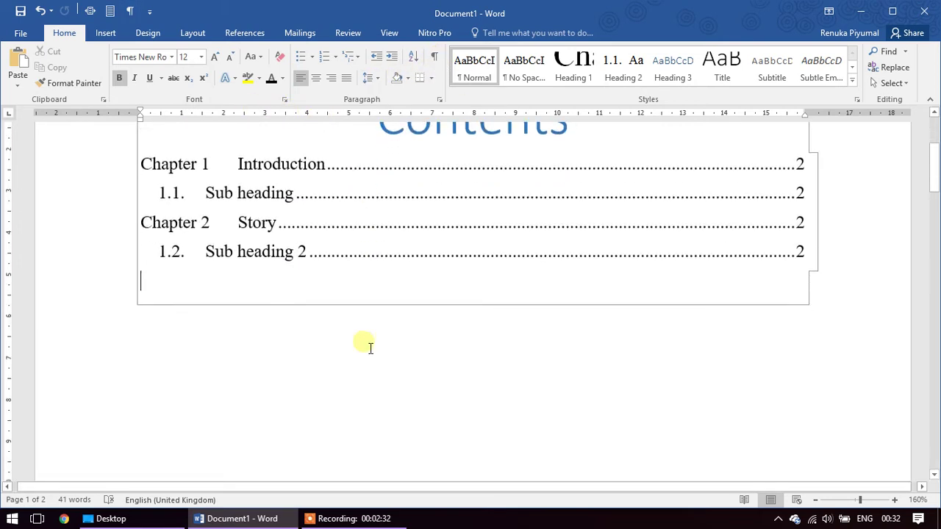
scroll(353, 227, down, 2)
scroll(420, 267, down, 5)
scroll(460, 335, down, 3)
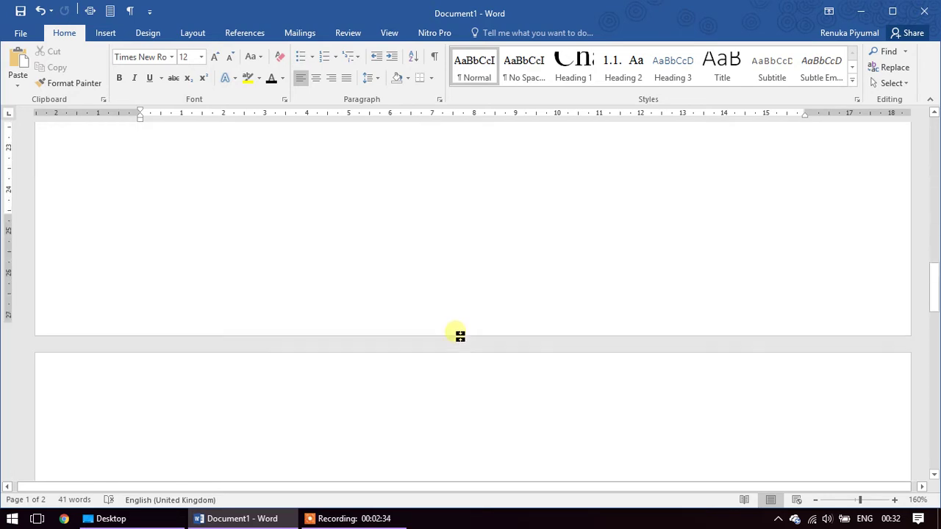
double_click(460, 335)
scroll(420, 311, down, 2)
click(331, 241)
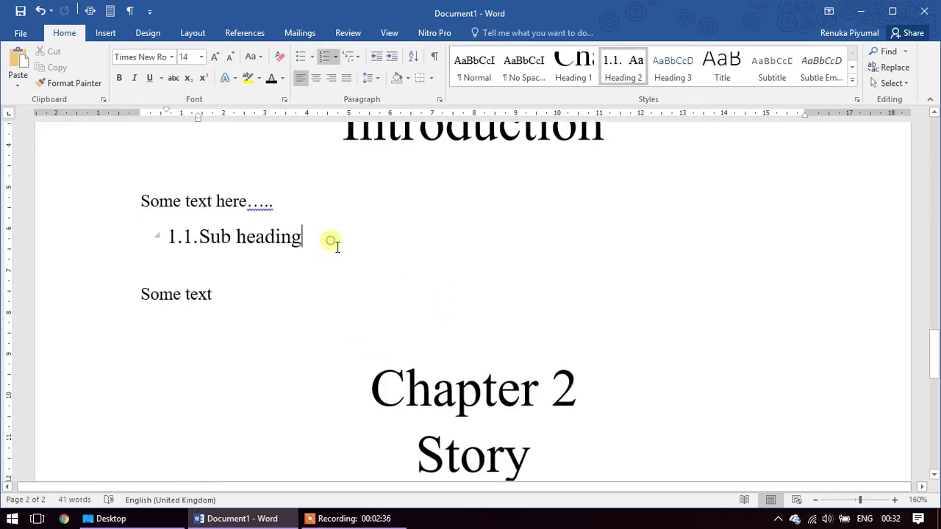
key(Return)
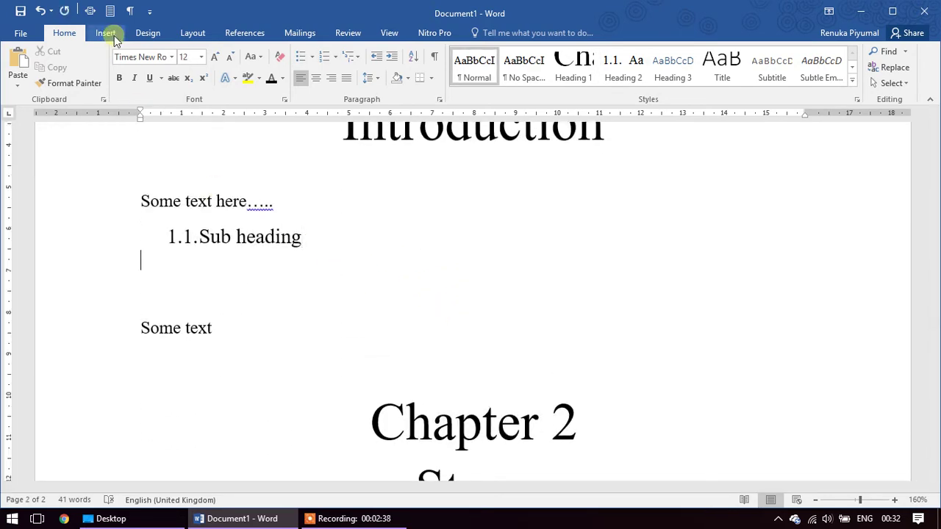
Step: Insert ux-vs-ui-dev-skills-expanded.png there and resize it to 7.1 cm by 11.71 cm
click(107, 34)
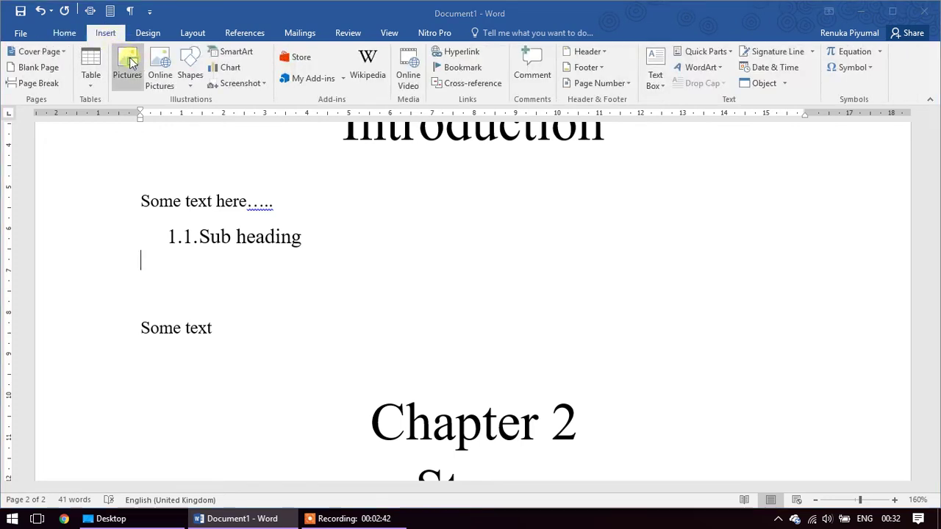
click(128, 64)
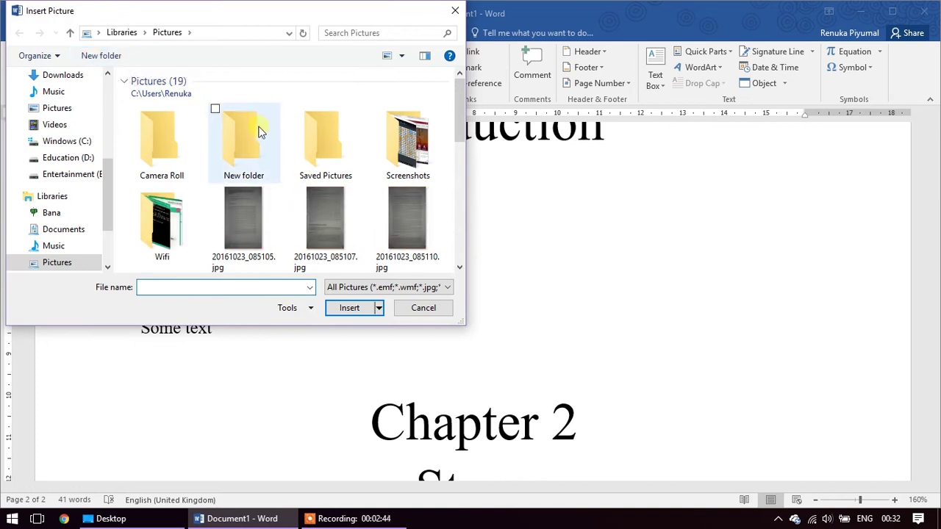
scroll(252, 142, down, 3)
scroll(279, 189, down, 2)
scroll(248, 184, up, 3)
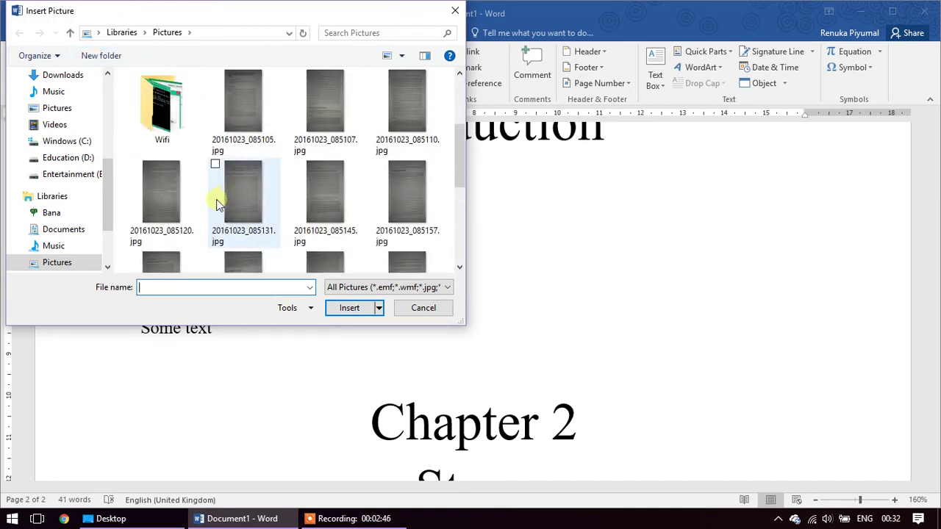
scroll(184, 183, down, 3)
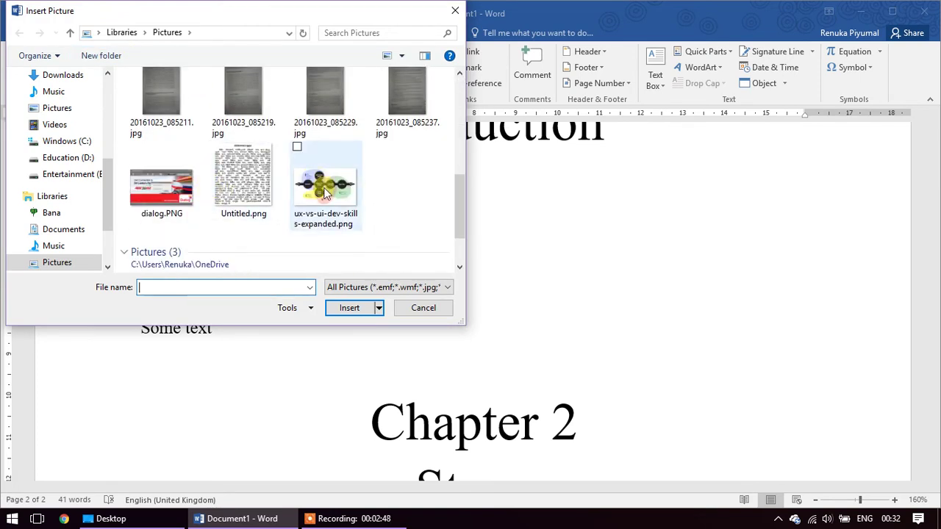
double_click(325, 193)
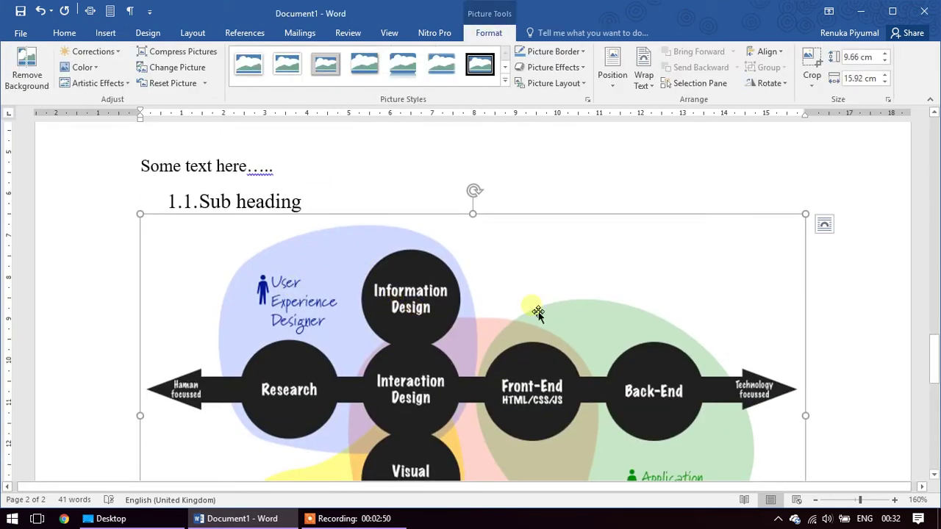
drag(805, 214, 630, 324)
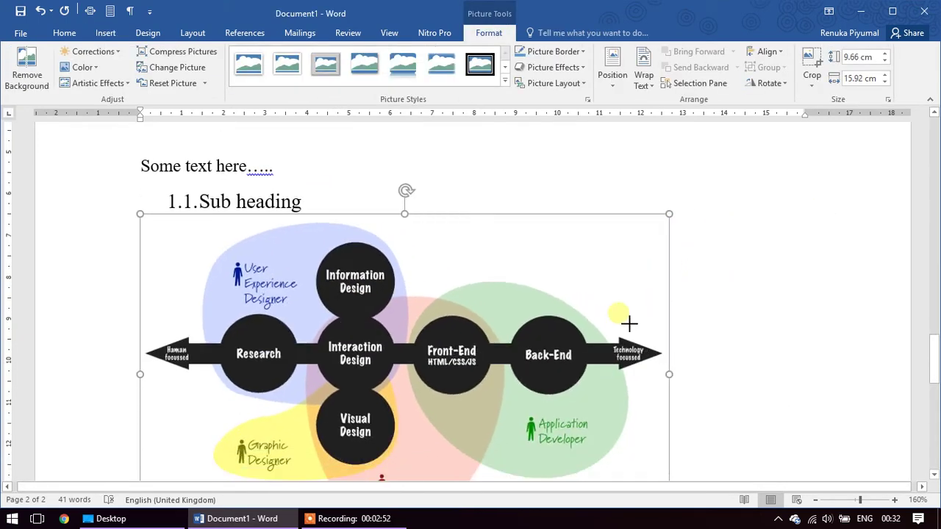
scroll(487, 328, down, 1)
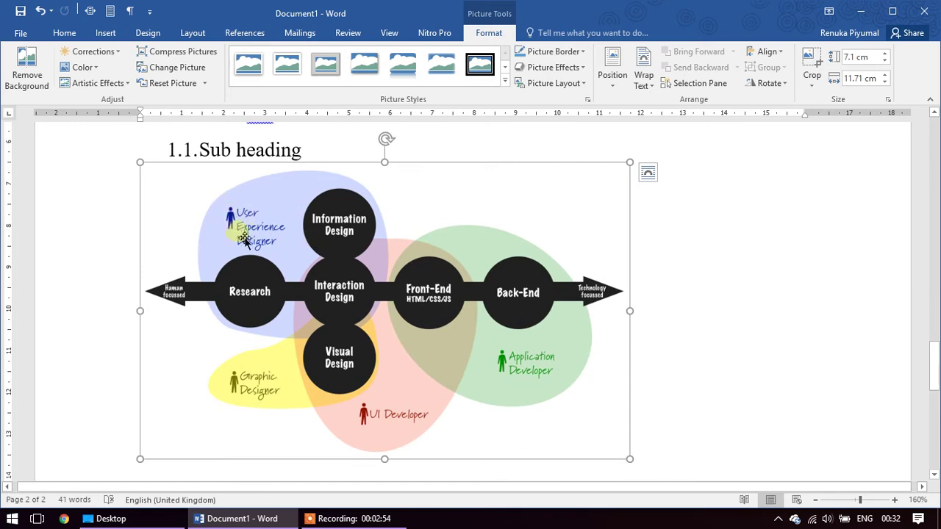
Step: Centre the diagram and add the caption 'Figure 1: UI Design' beneath it
click(73, 35)
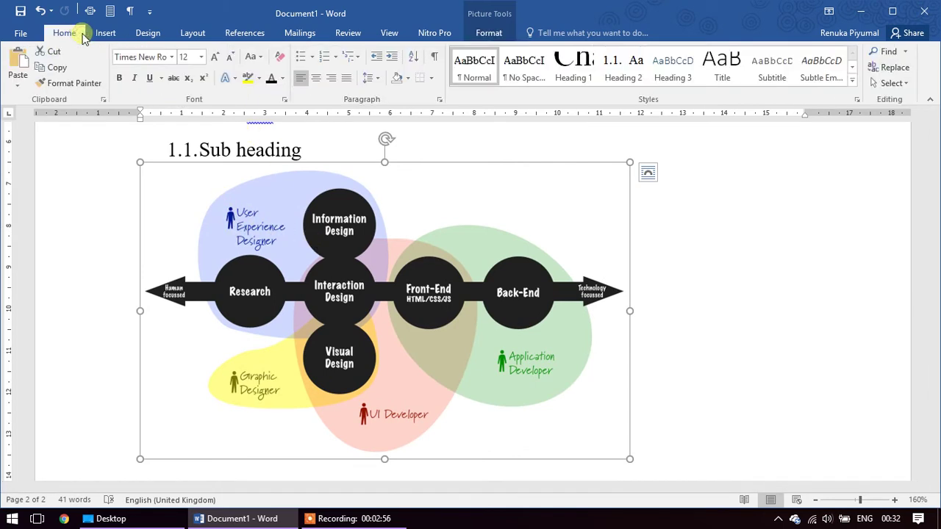
click(316, 79)
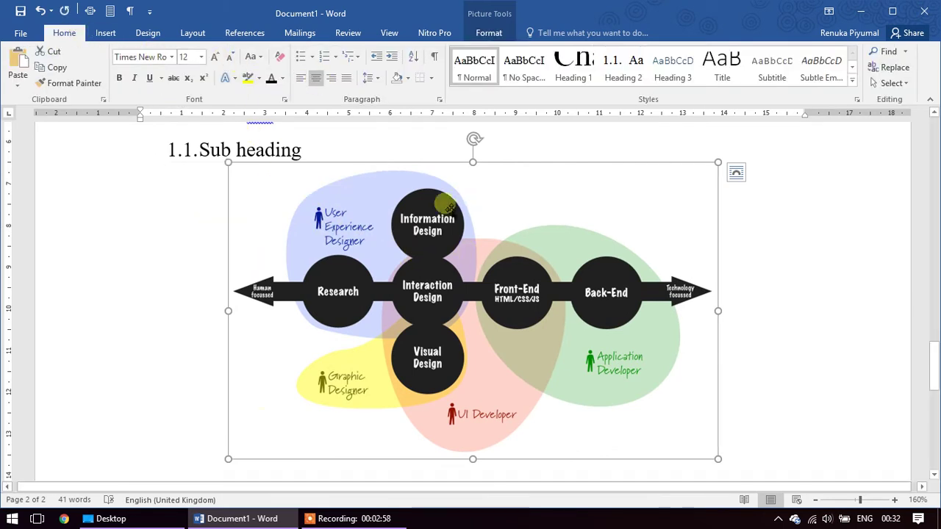
right_click(495, 227)
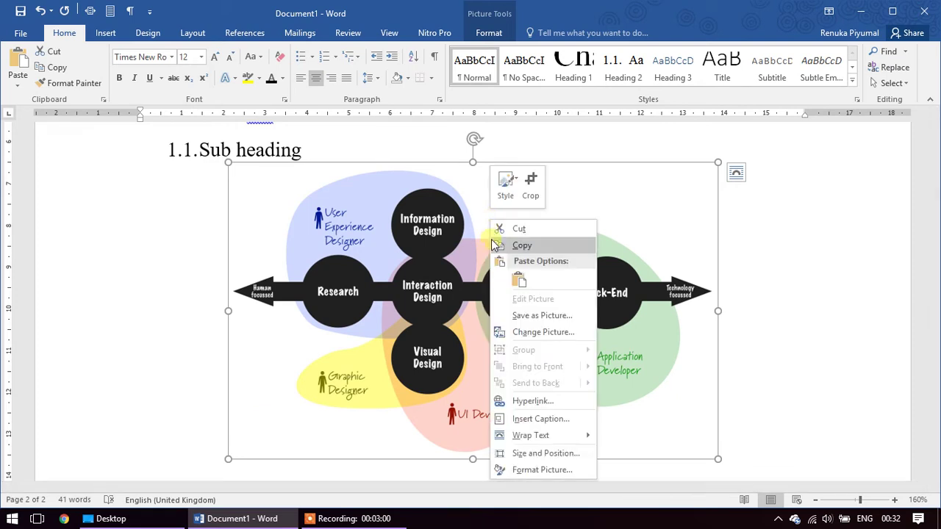
click(544, 420)
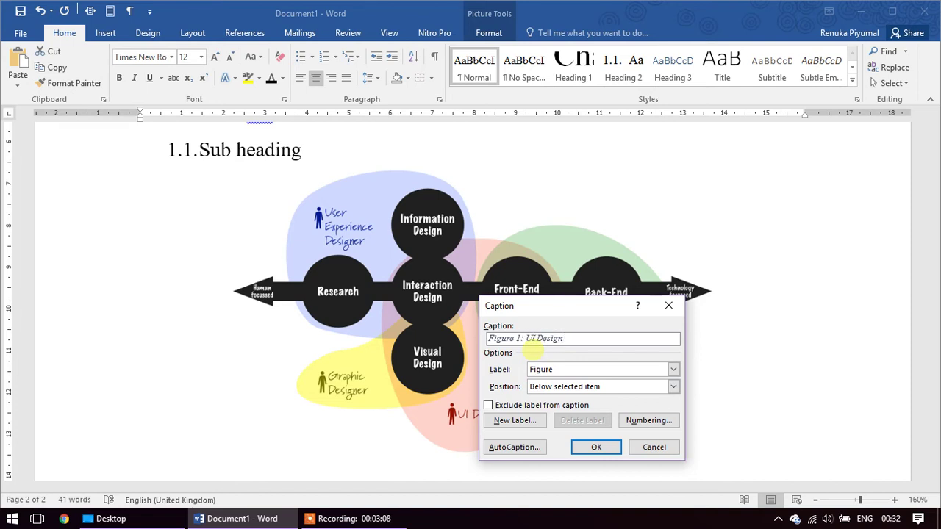
click(597, 448)
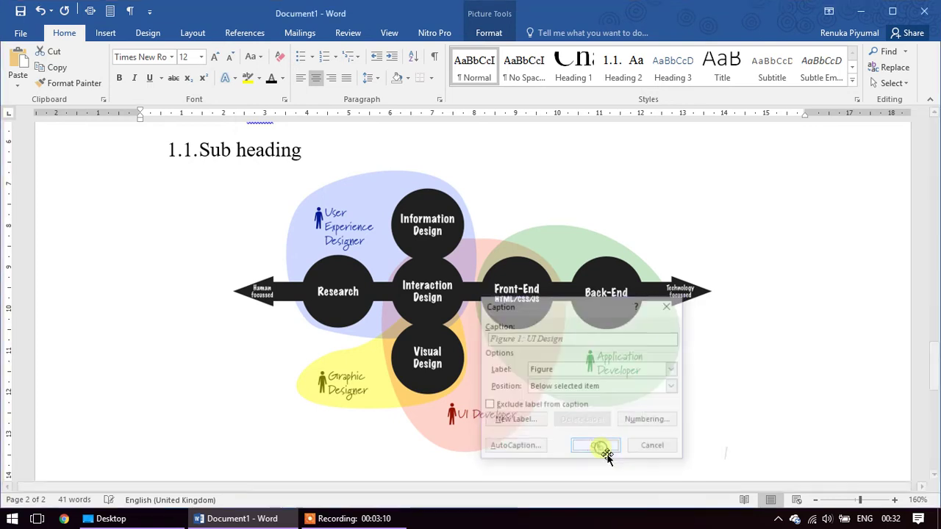
scroll(544, 441, down, 2)
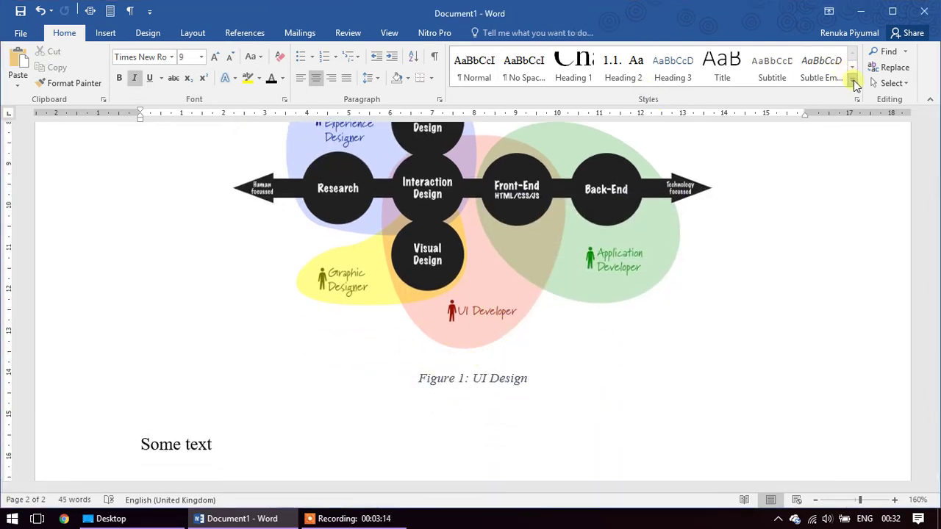
Step: Apply the Caption style to the caption line and update Caption to match its upright text
click(853, 80)
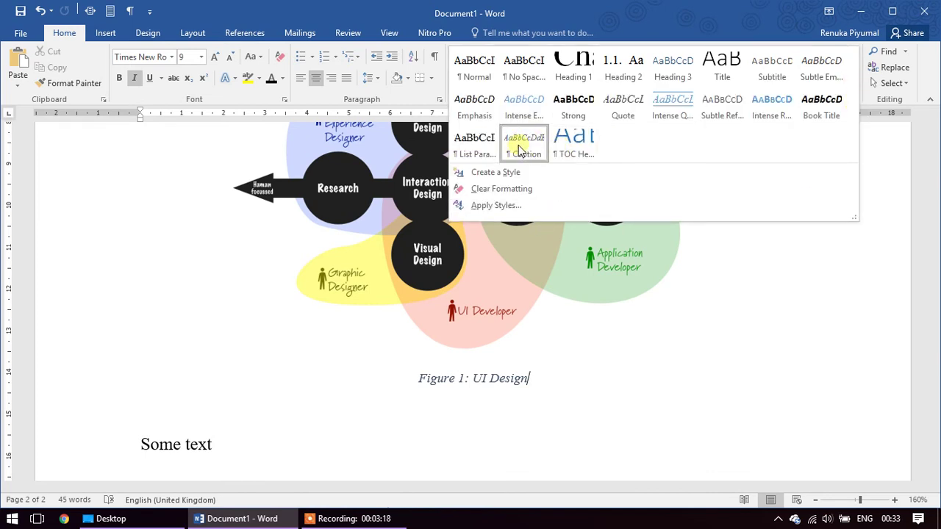
click(505, 379)
drag(517, 386, 519, 384)
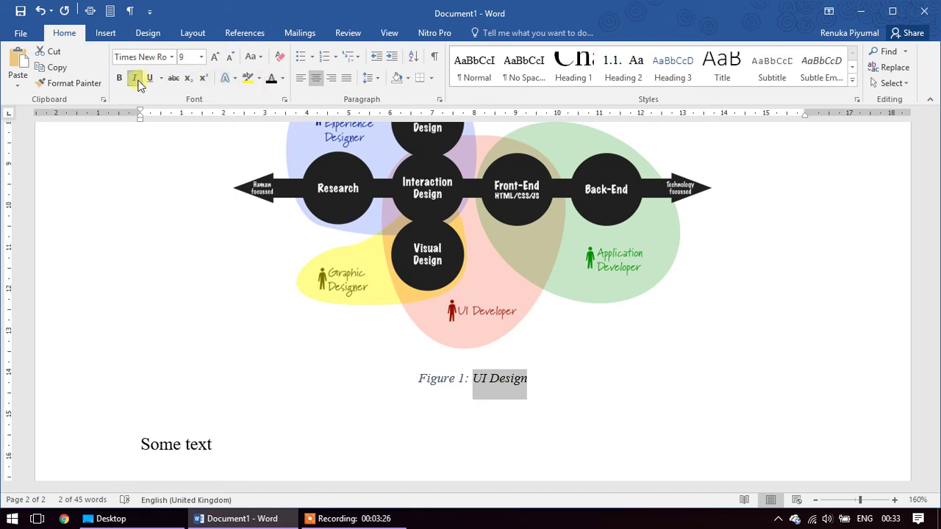
click(852, 69)
click(852, 77)
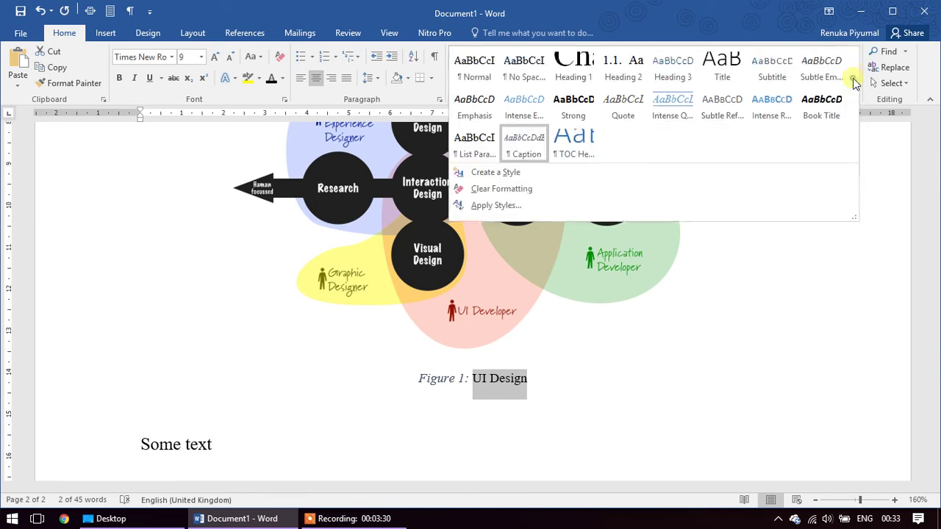
right_click(524, 145)
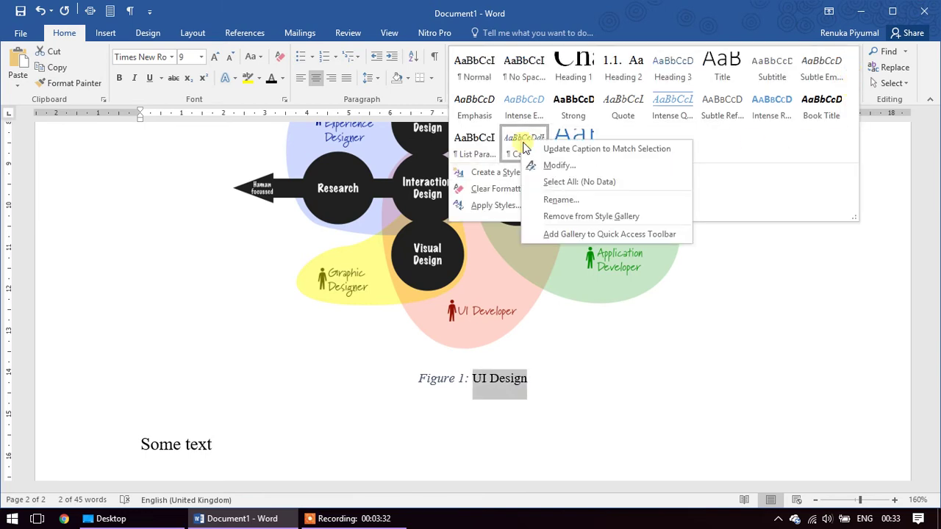
click(567, 149)
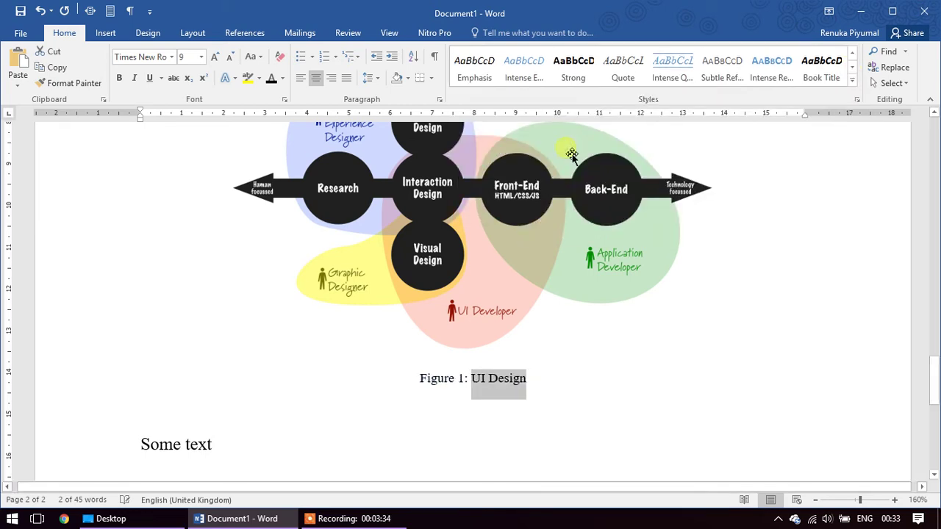
click(567, 343)
click(569, 391)
Step: Add a new empty line after 'Some text here' in Chapter 2
scroll(458, 273, down, 3)
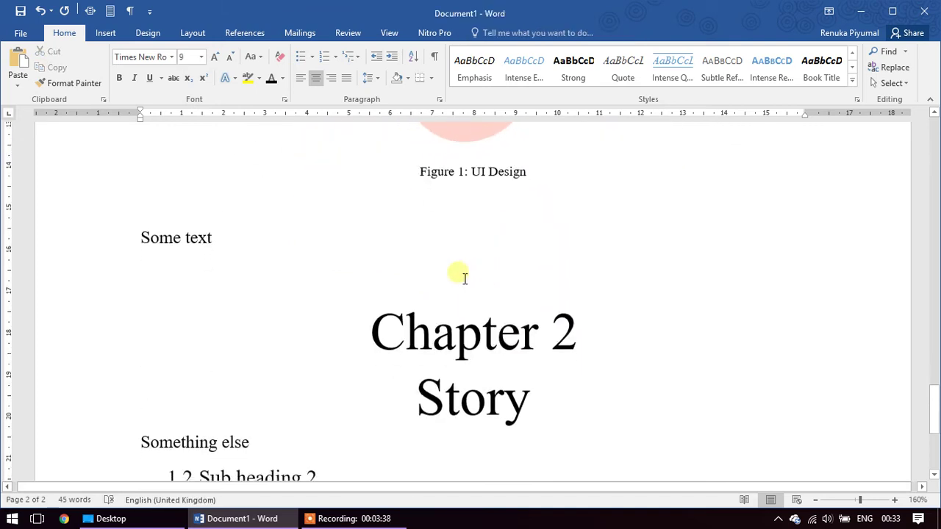
scroll(500, 279, down, 2)
scroll(540, 285, down, 1)
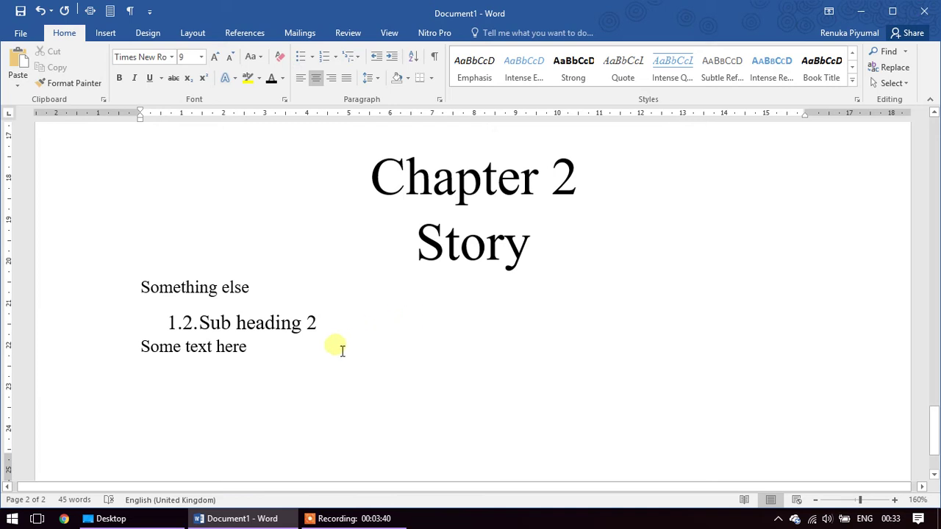
click(361, 332)
click(312, 355)
key(Return)
Step: Insert ux-vs-ui-dev-skills-expanded.png and resize it to 5.81 cm by 9.58 cm
click(106, 33)
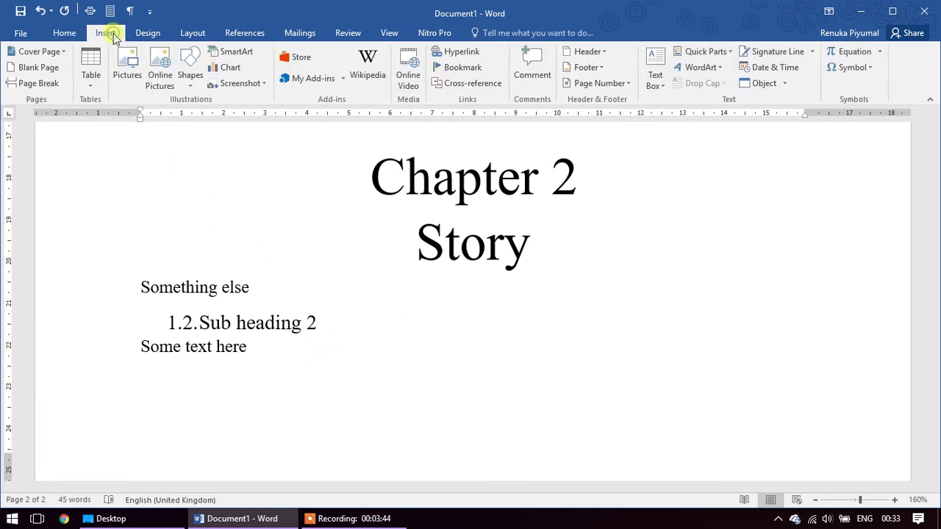
click(128, 60)
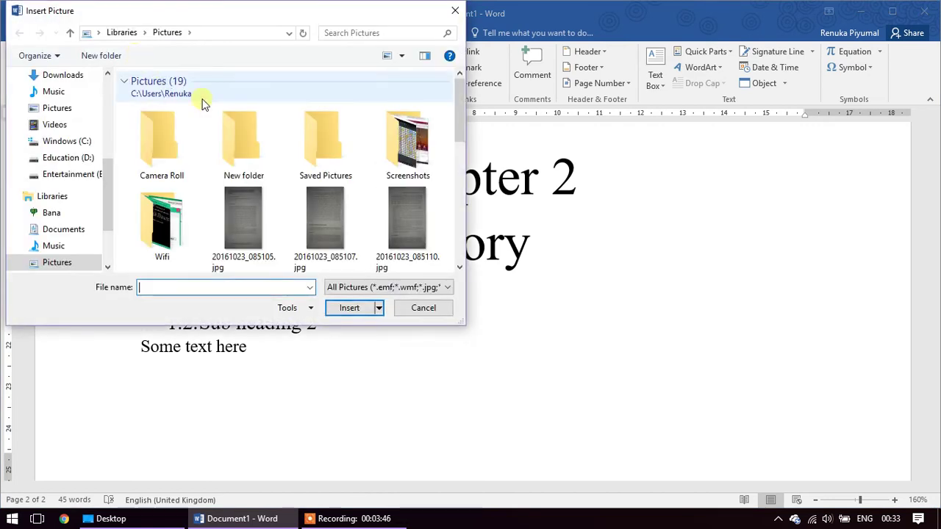
scroll(287, 204, down, 2)
scroll(279, 204, down, 3)
click(320, 211)
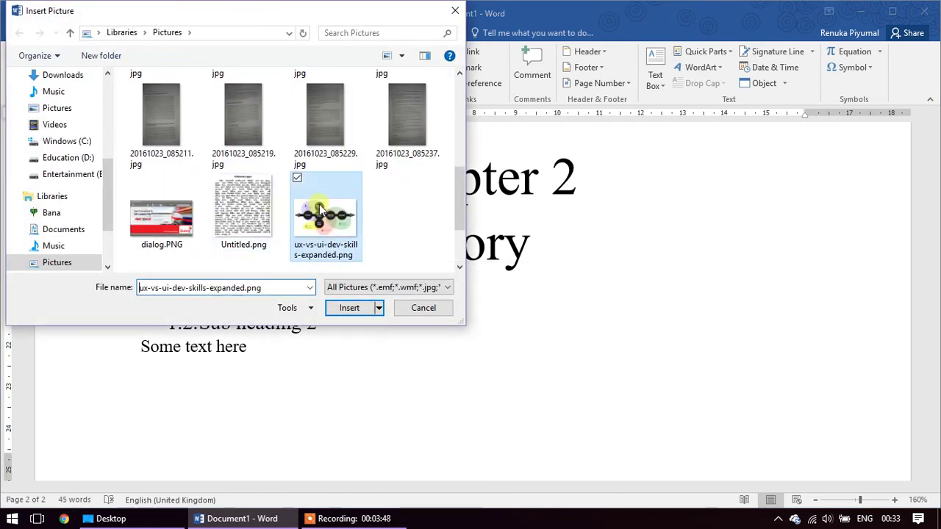
double_click(320, 211)
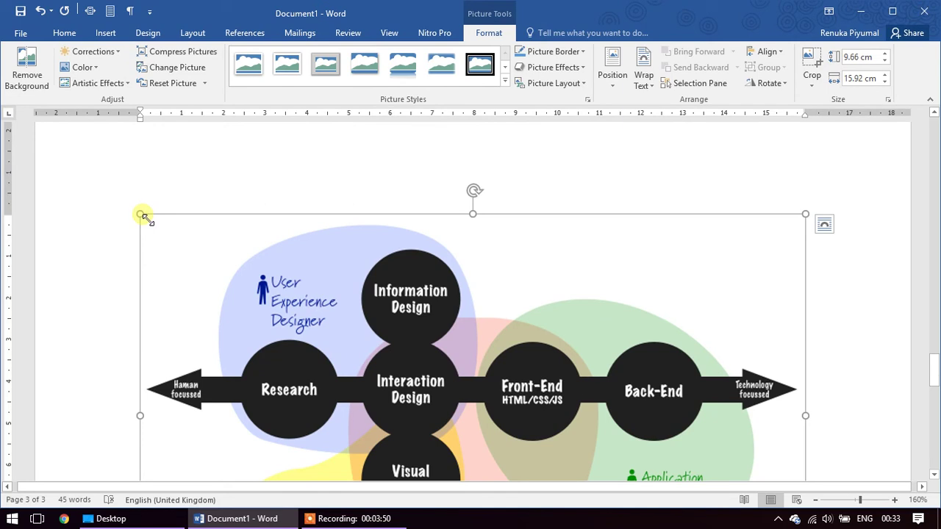
drag(143, 217, 391, 237)
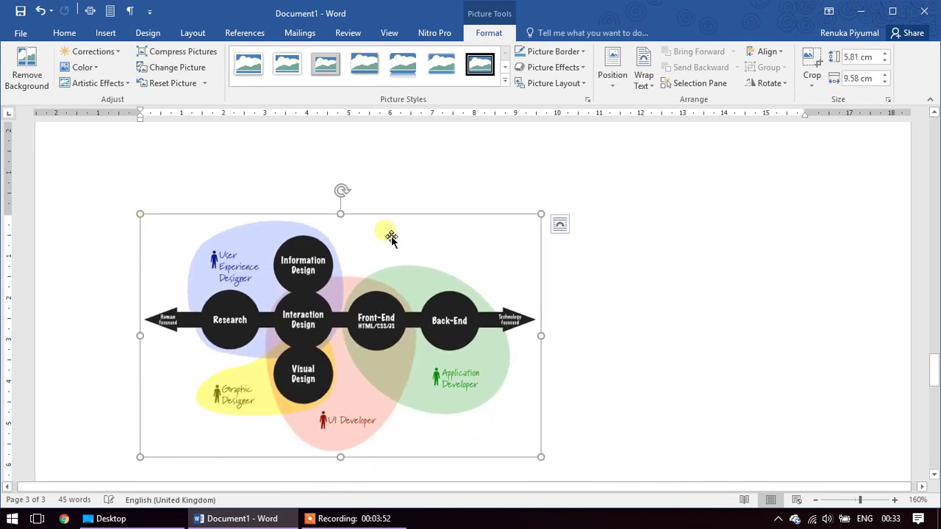
scroll(477, 280, up, 1)
scroll(472, 275, up, 5)
scroll(479, 280, up, 3)
scroll(471, 367, down, 3)
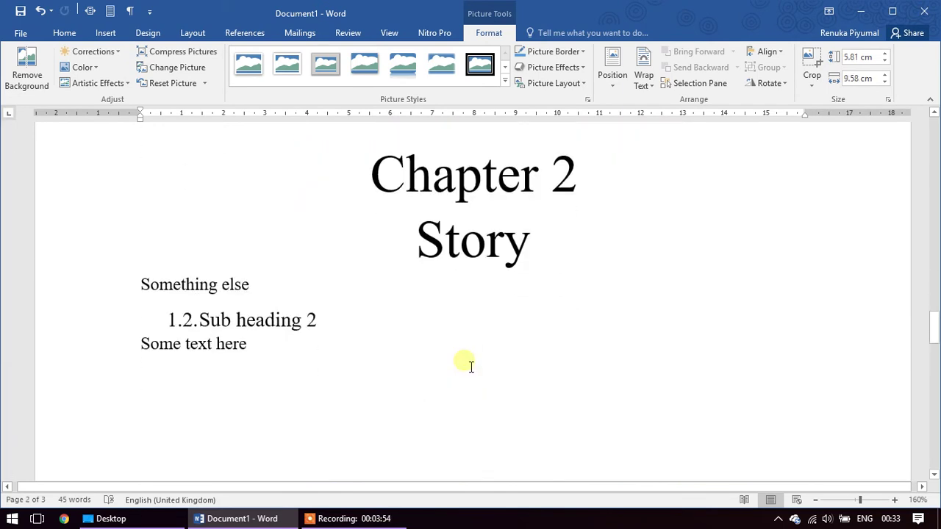
scroll(471, 366, down, 5)
scroll(464, 357, down, 1)
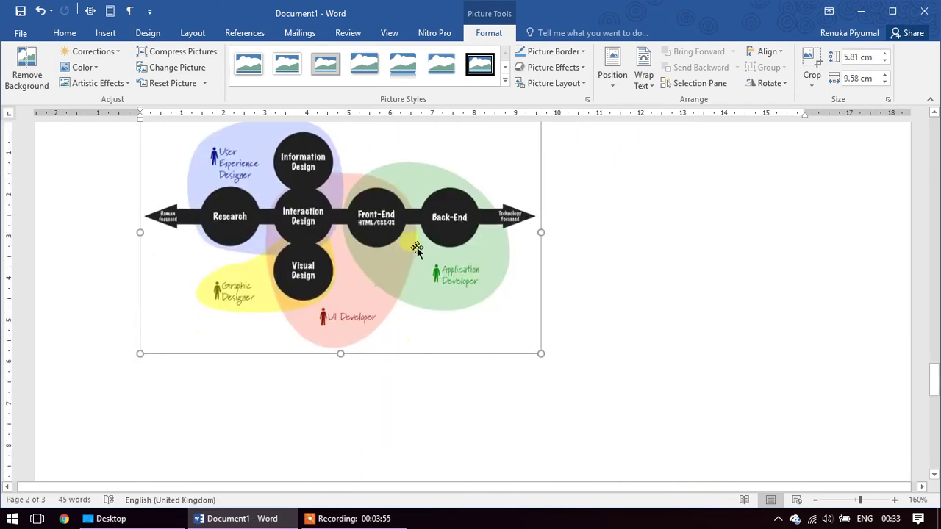
Step: Centre the second diagram on the page and caption it 'Figure 2: My picture' below
click(63, 35)
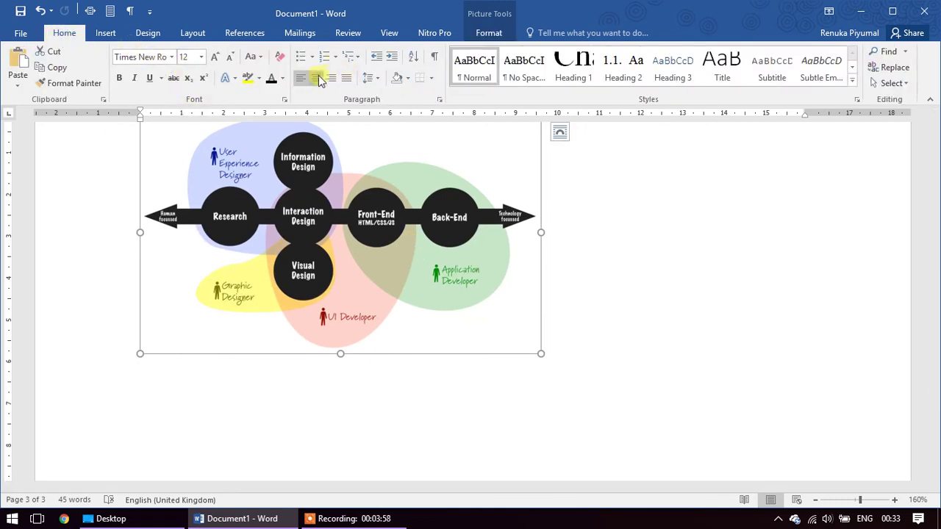
click(317, 78)
right_click(402, 196)
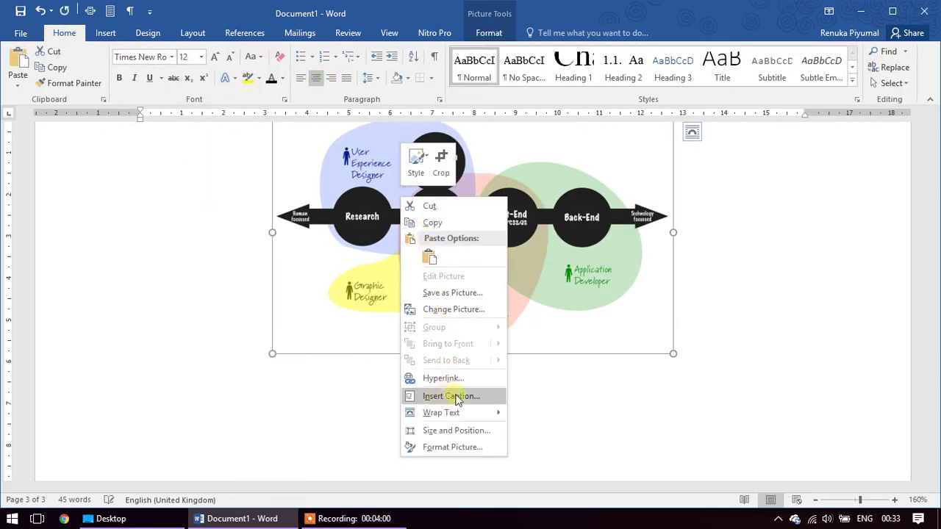
click(456, 397)
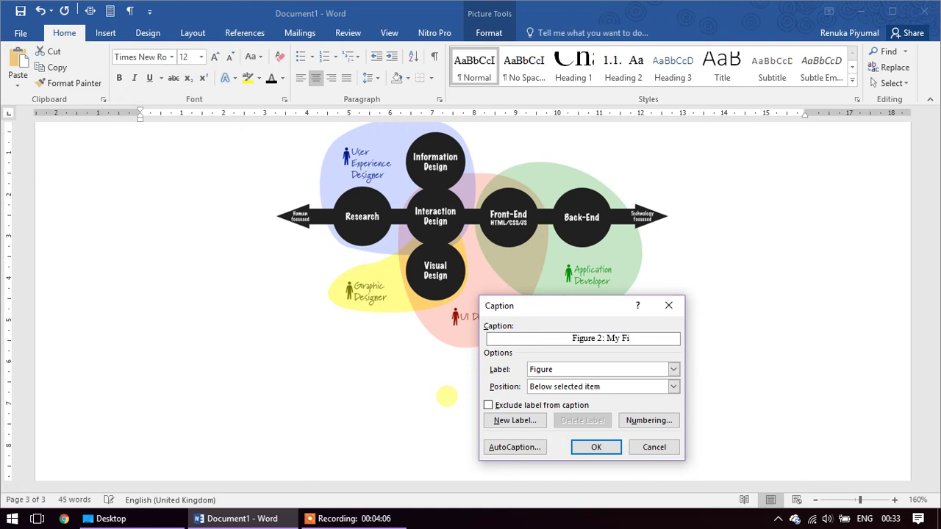
text(e)
key(Return)
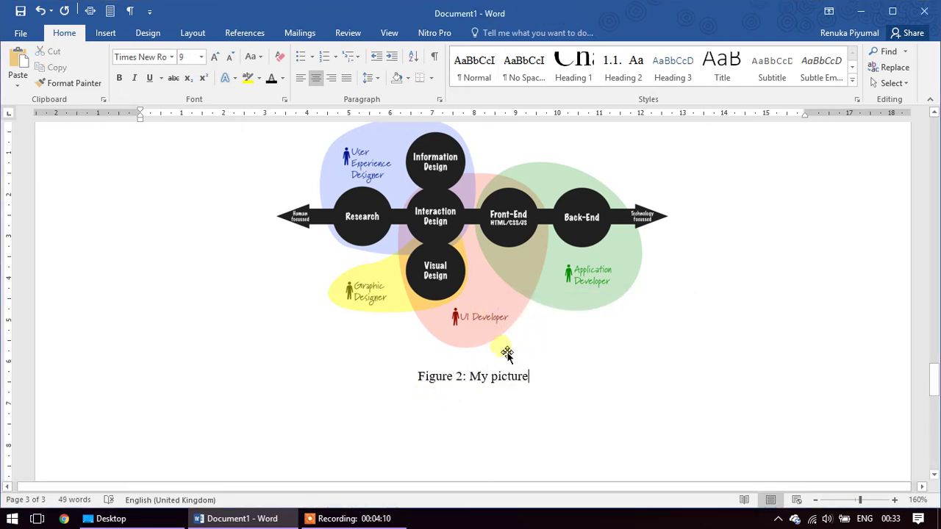
Step: Scroll back up to the table of contents at the top of the document
scroll(510, 380, up, 2)
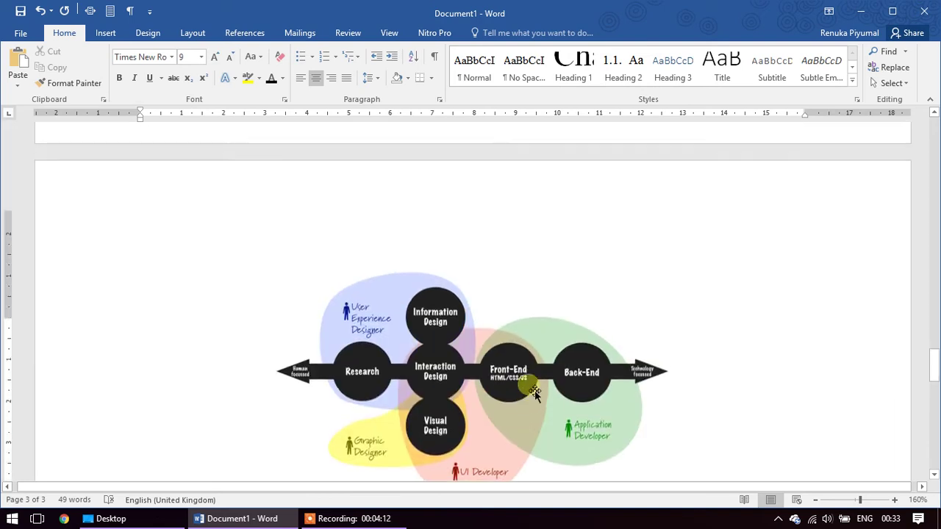
scroll(500, 360, up, 6)
scroll(478, 280, up, 1)
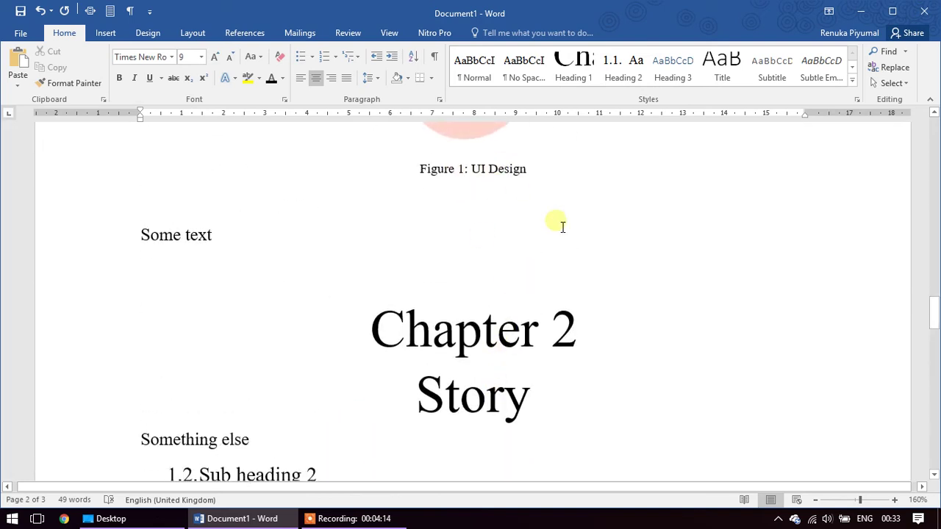
scroll(558, 250, up, 2)
scroll(515, 279, up, 5)
scroll(428, 314, up, 4)
scroll(426, 314, up, 3)
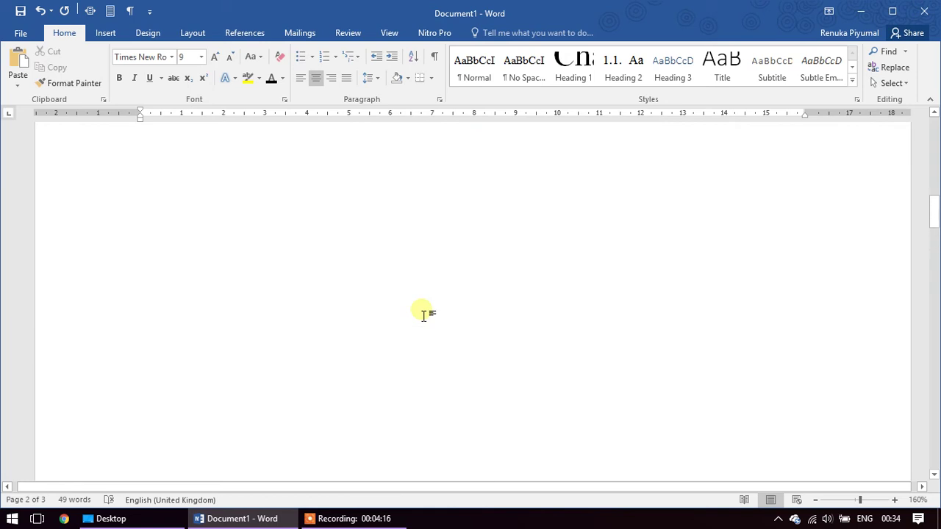
scroll(423, 315, up, 5)
scroll(411, 301, up, 1)
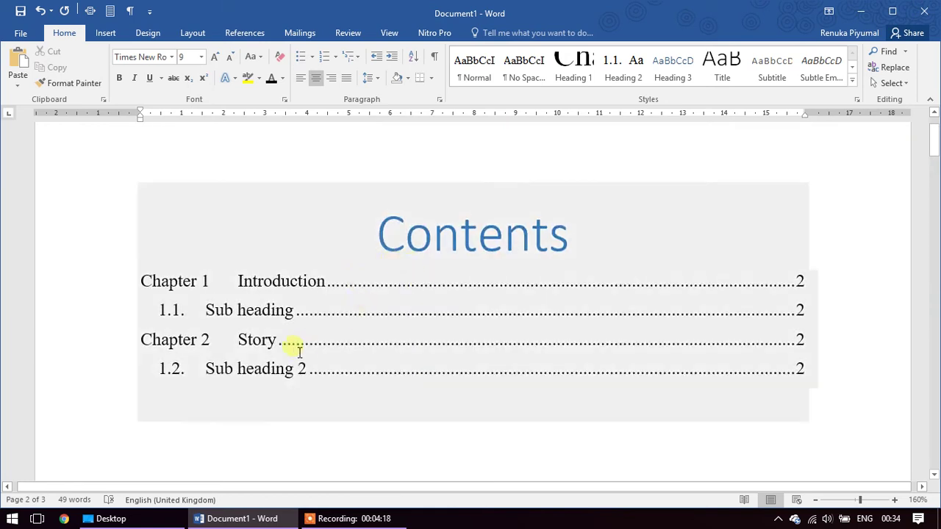
Step: Place the insertion point on an empty line below the Contents table, ready for References tools
click(846, 391)
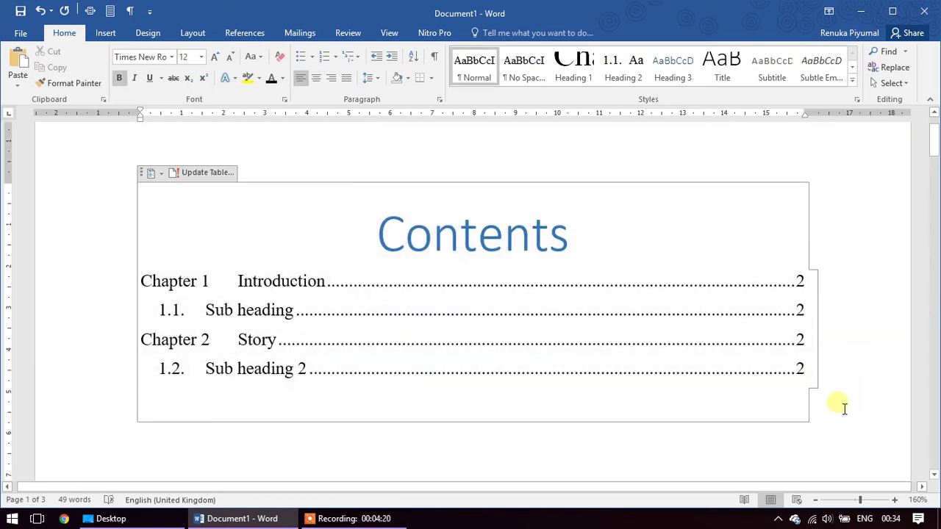
key(Return)
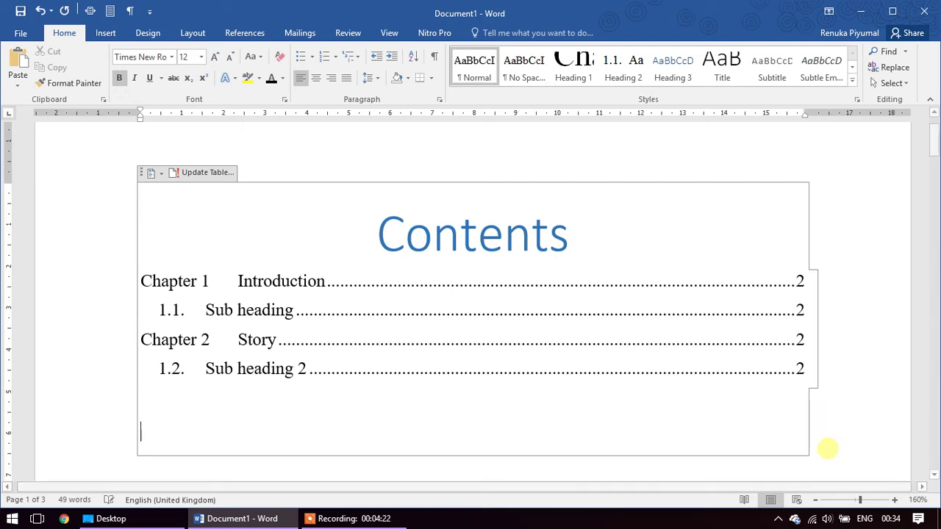
key(BackSpace)
scroll(827, 447, down, 2)
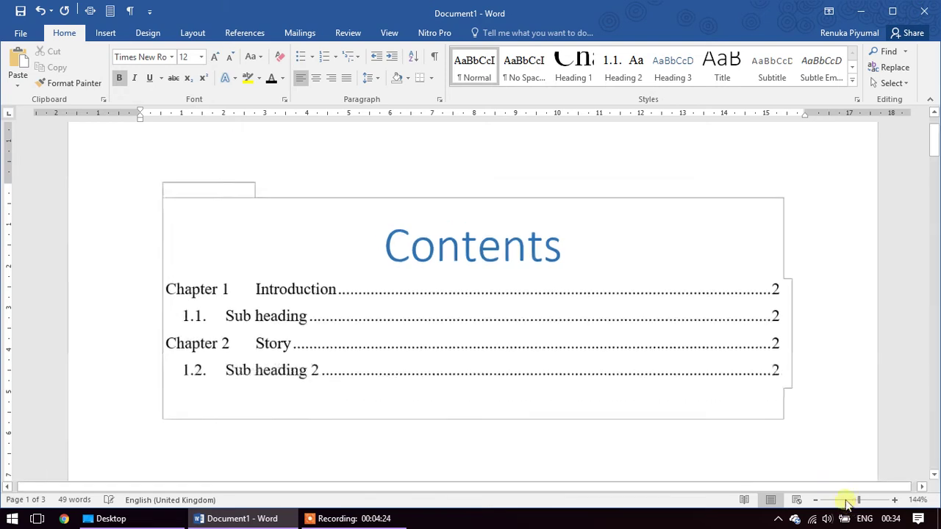
scroll(792, 431, down, 3)
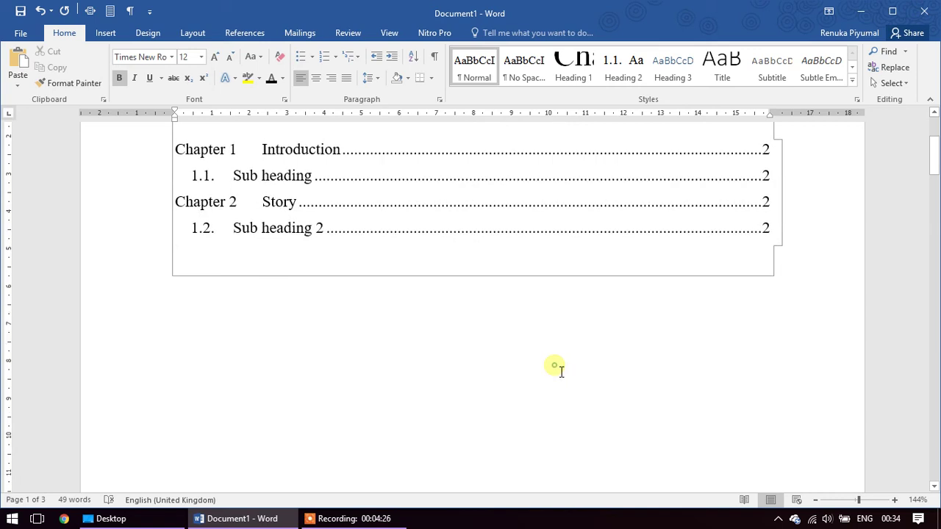
click(504, 386)
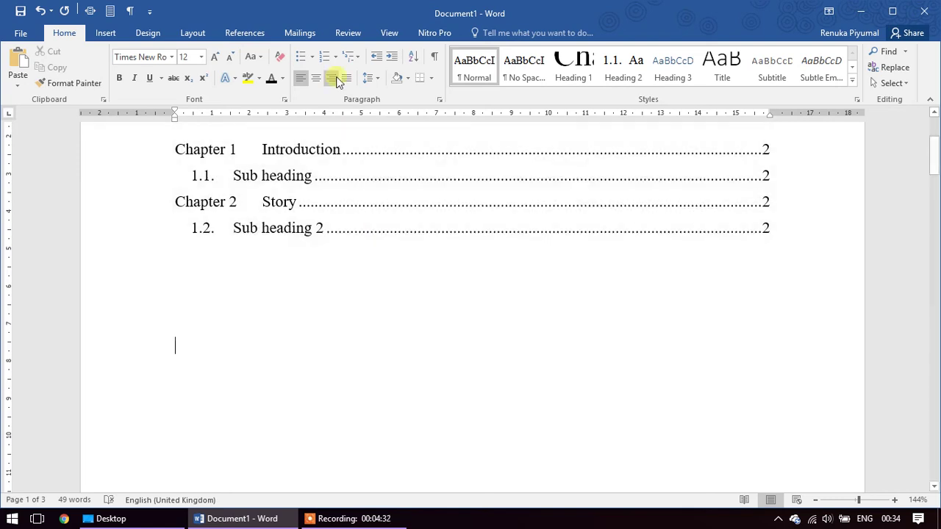
click(244, 33)
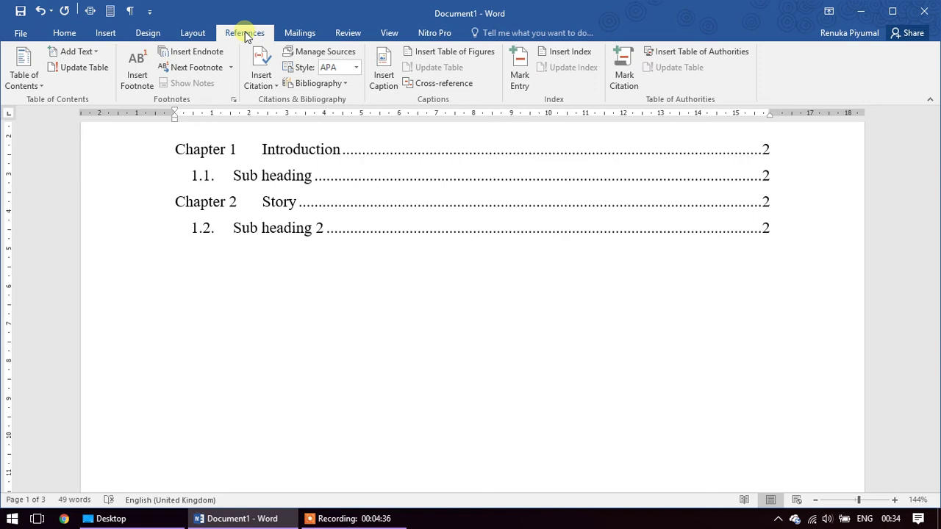
Step: Insert a Table of Figures with the Figure label, listing Figure 1: UI Design and Figure 2: My picture
click(463, 52)
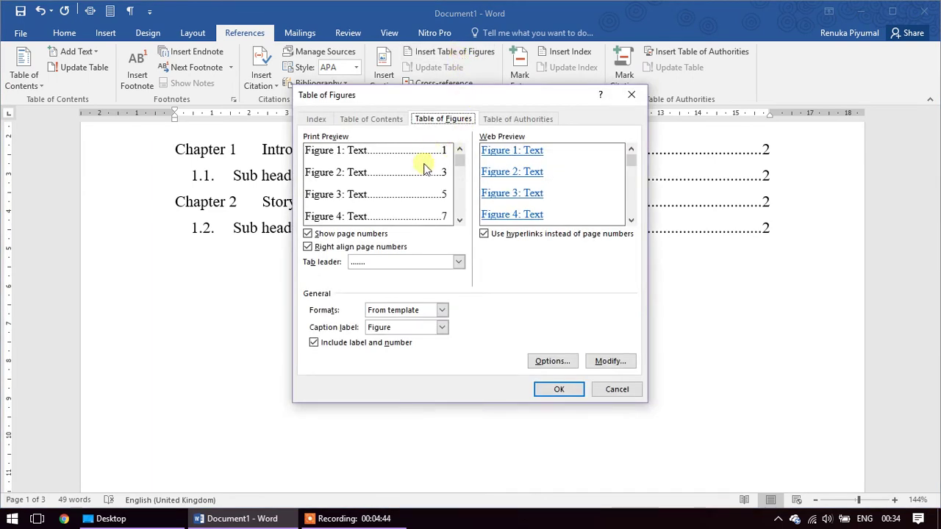
click(395, 329)
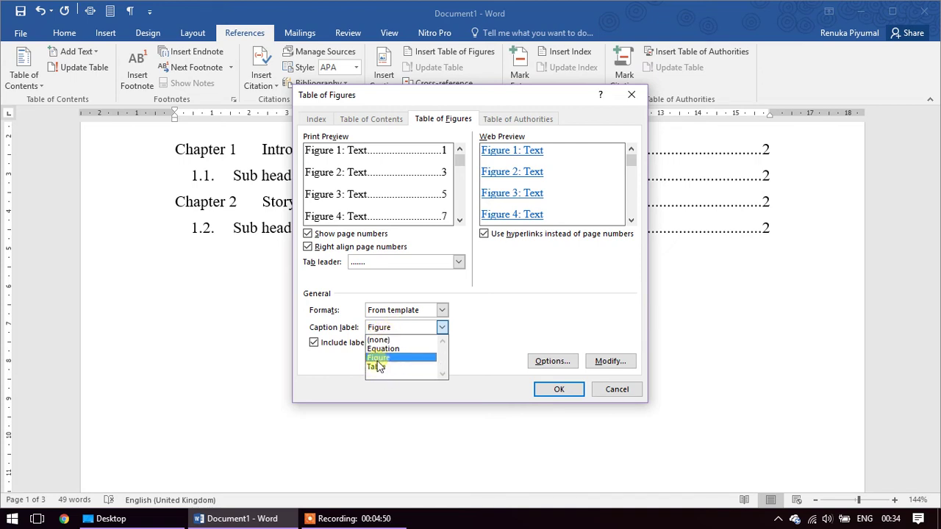
click(413, 358)
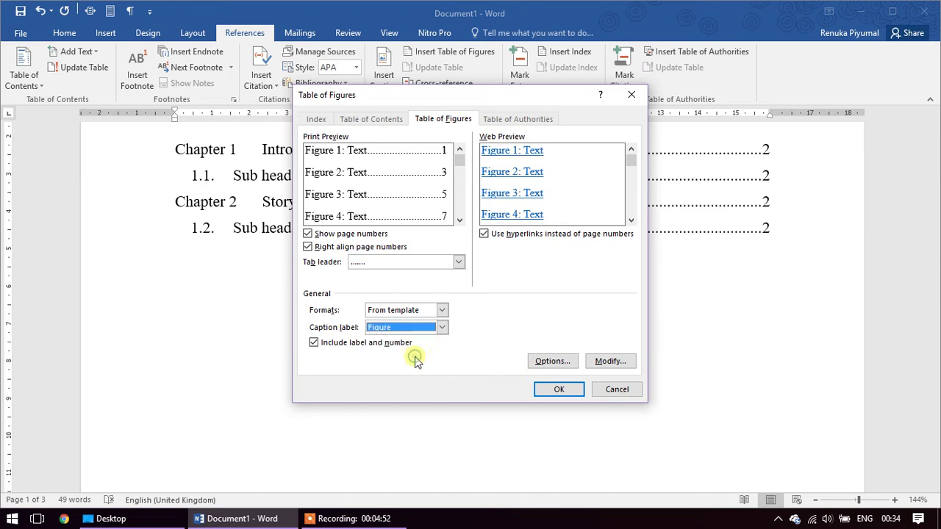
click(553, 390)
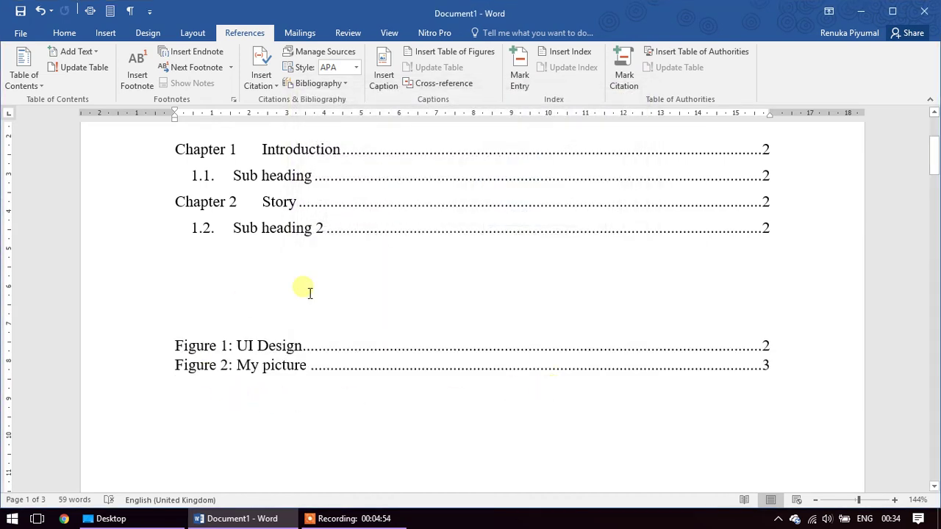
click(276, 361)
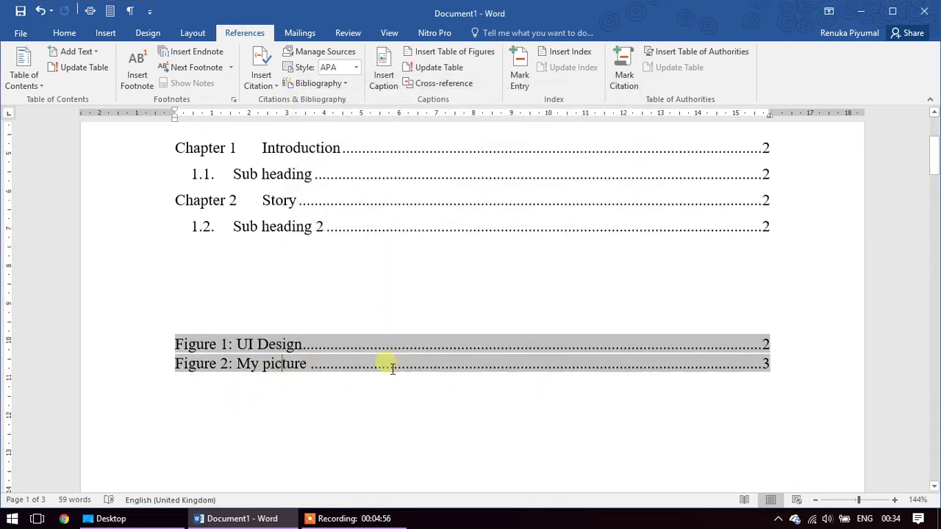
Step: Start a new line directly after the 'Figure 2: My picture' caption
scroll(417, 329, down, 5)
scroll(416, 324, down, 5)
scroll(415, 318, down, 5)
scroll(414, 313, down, 5)
scroll(420, 282, down, 5)
scroll(382, 276, up, 2)
scroll(367, 265, down, 1)
scroll(441, 258, down, 5)
scroll(514, 250, down, 3)
scroll(559, 242, up, 1)
click(581, 197)
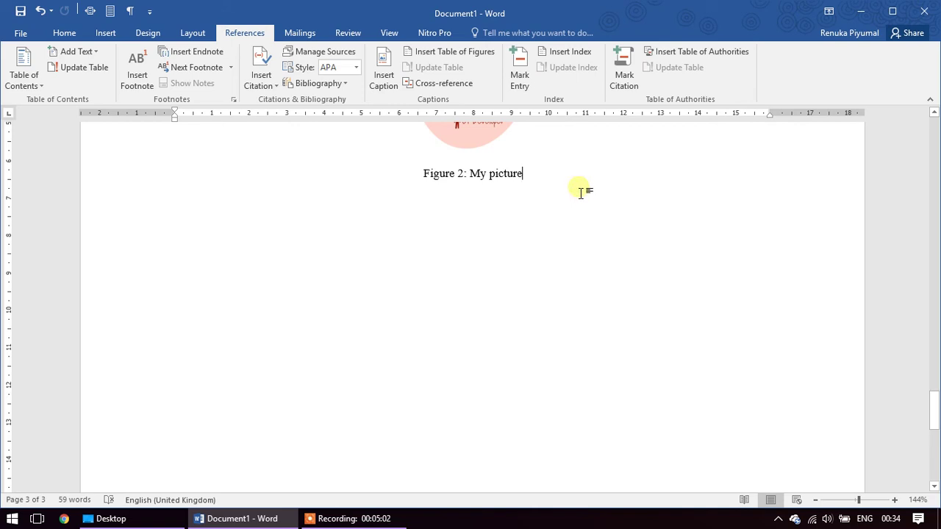
key(Return)
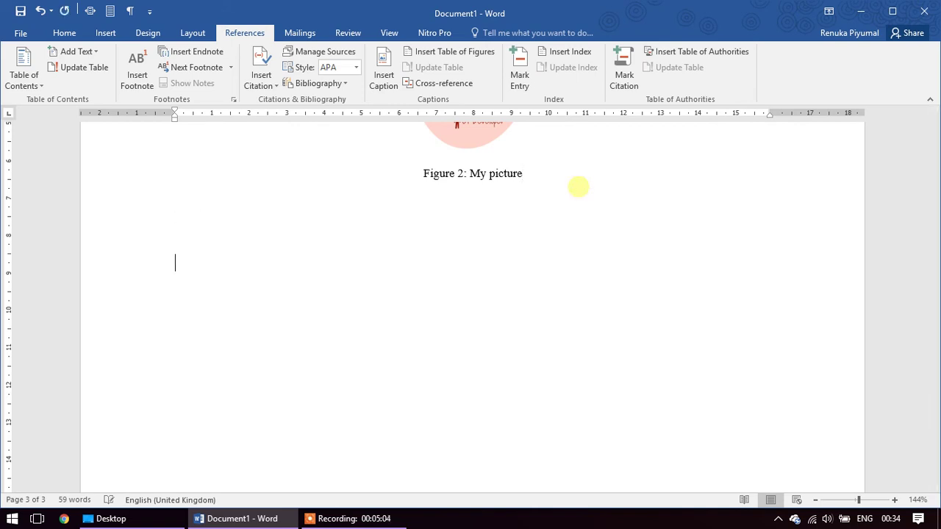
Step: Insert a 3x4 table, fill its first row with A, B, C, and select it
click(105, 33)
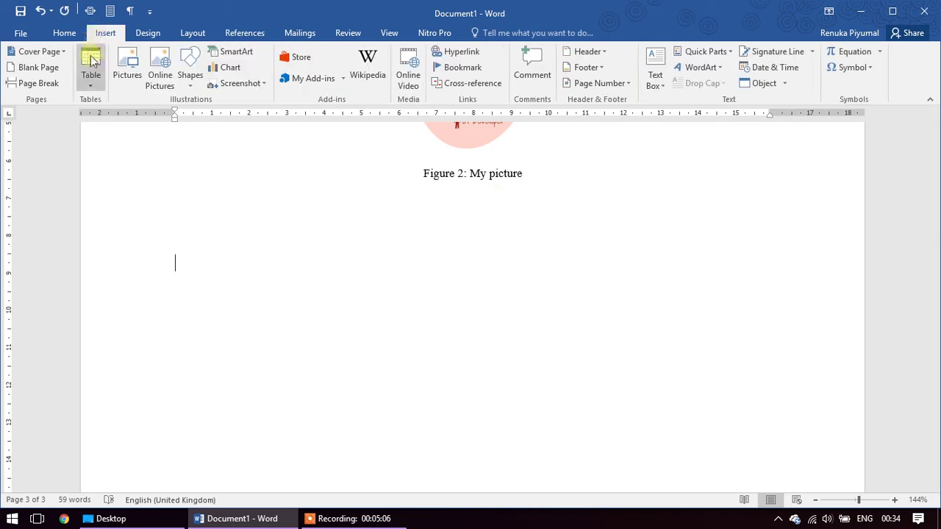
click(91, 65)
click(122, 157)
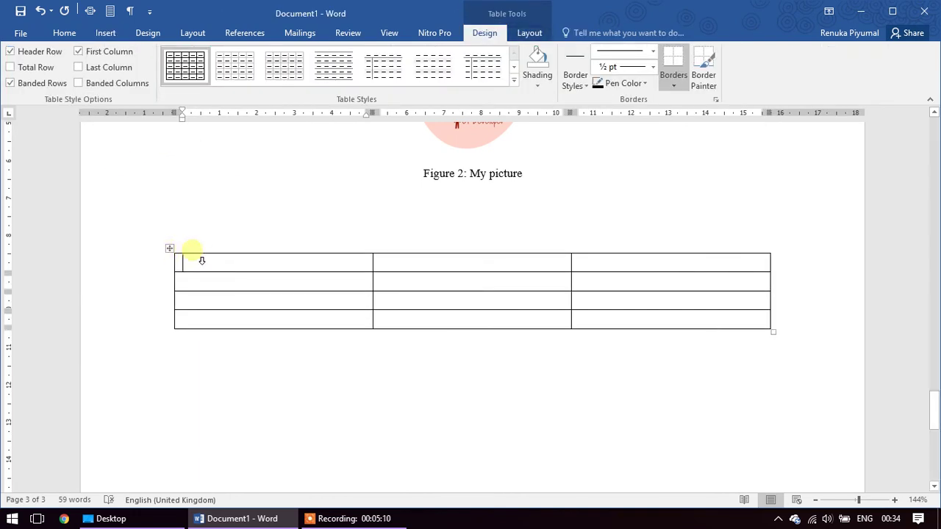
text(A)
key(Tab)
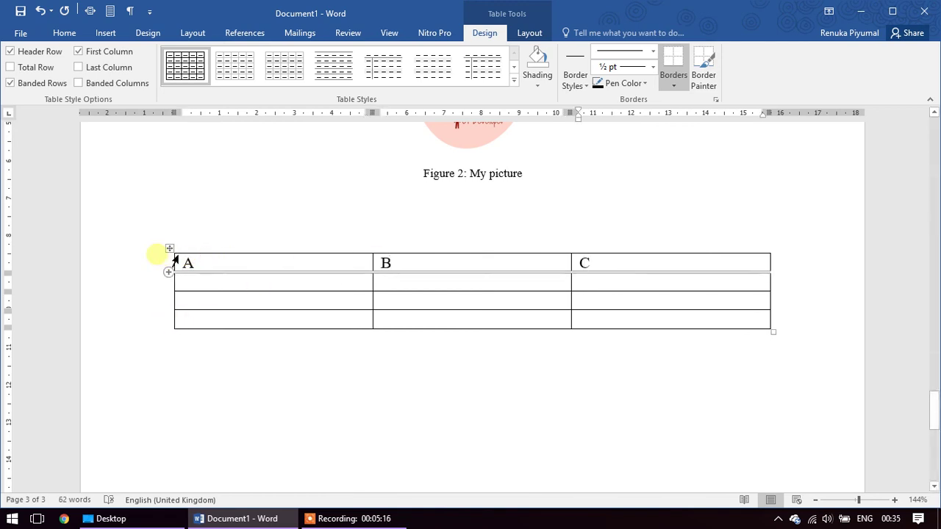
click(169, 250)
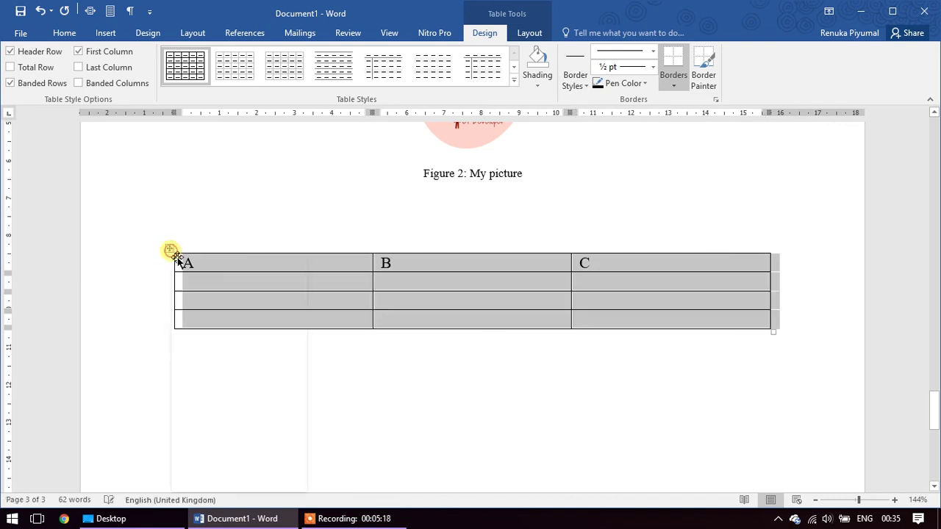
Step: Caption the A, B, C table 'Table 1: My Table' using the Table label, placed below the table
right_click(171, 252)
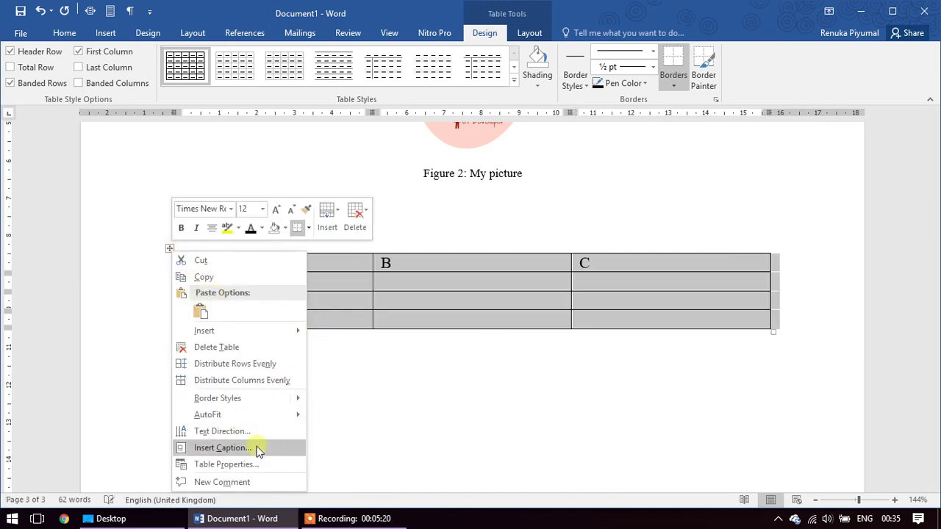
click(229, 449)
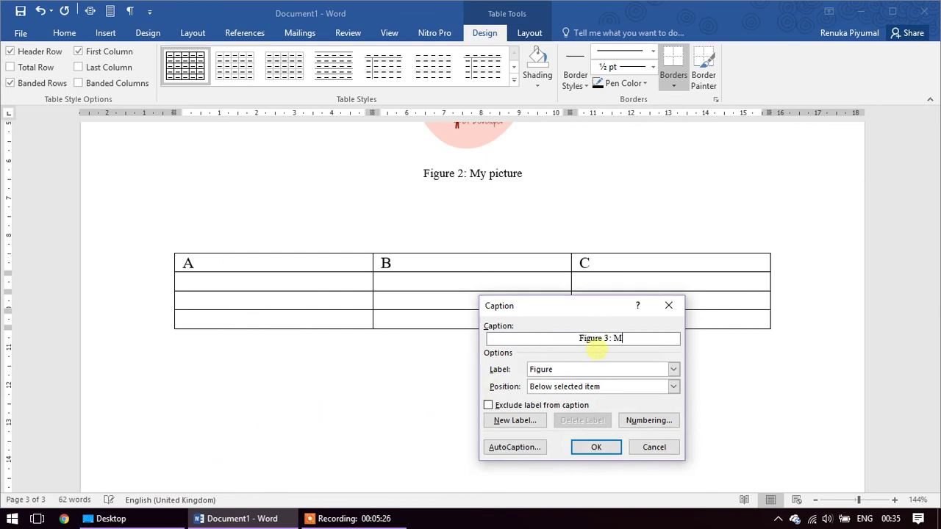
text(y Table)
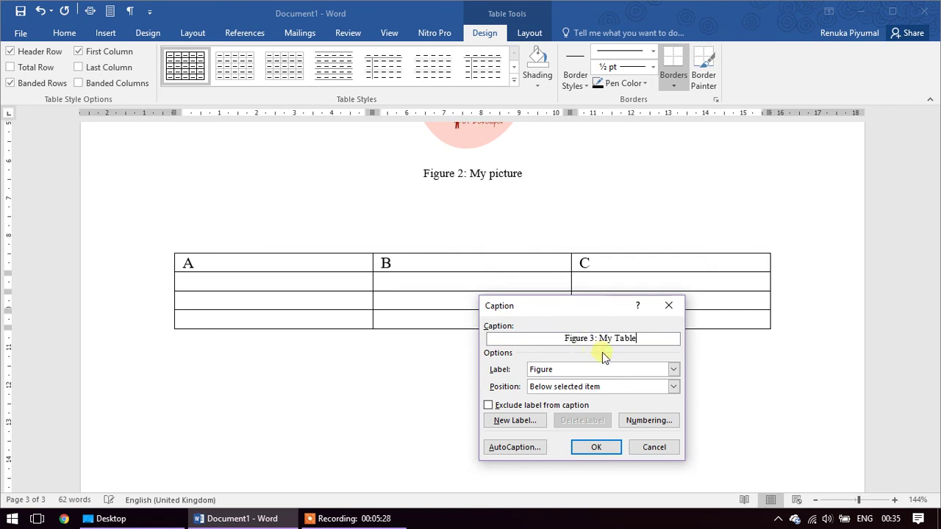
click(604, 371)
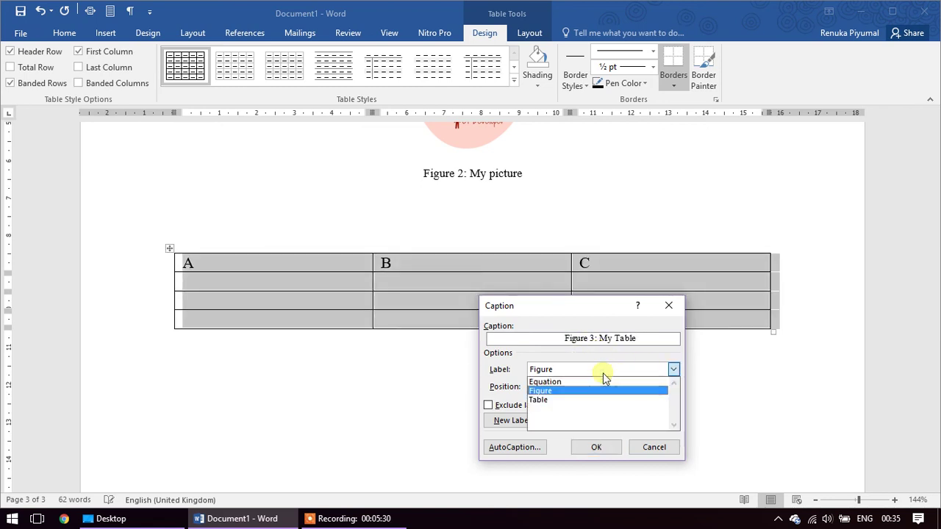
click(551, 401)
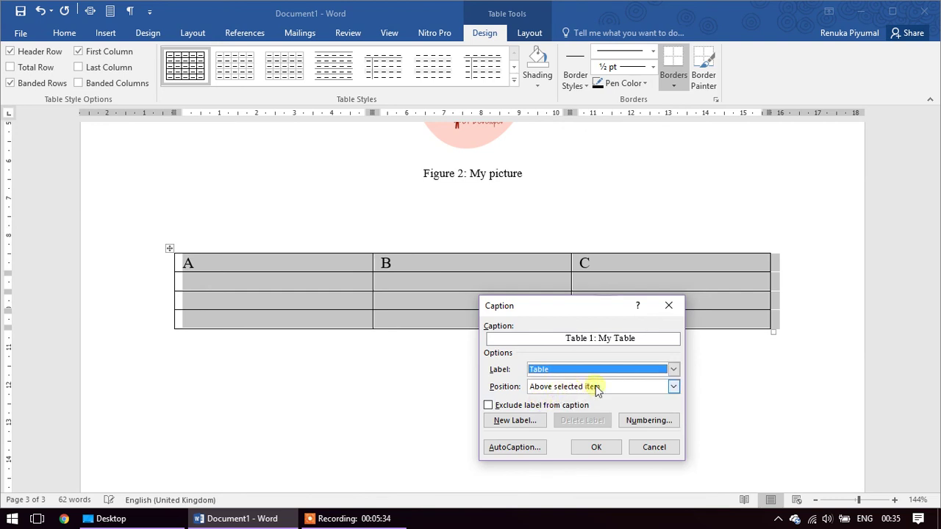
click(596, 388)
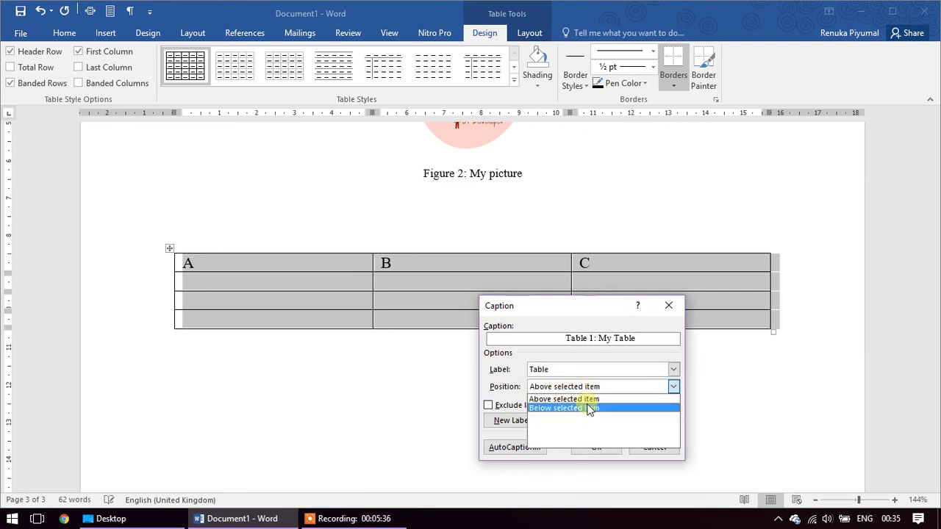
click(593, 409)
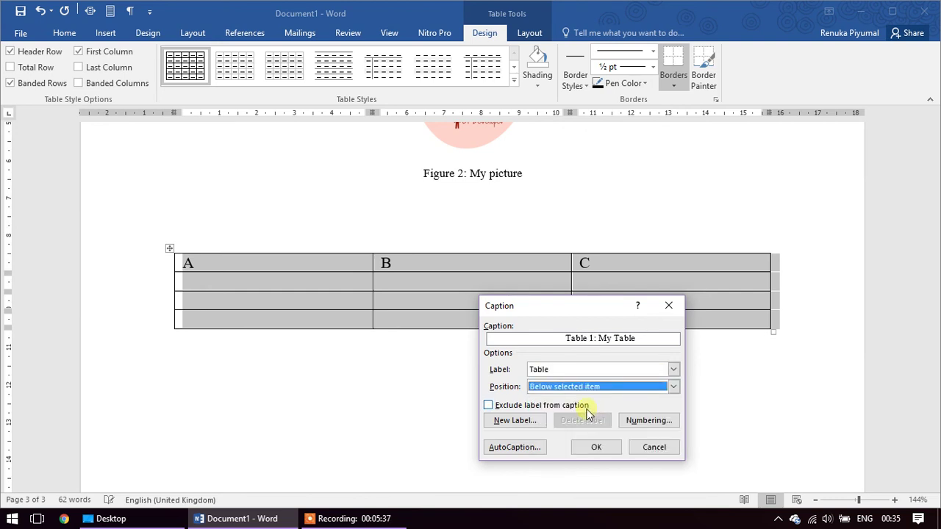
click(595, 446)
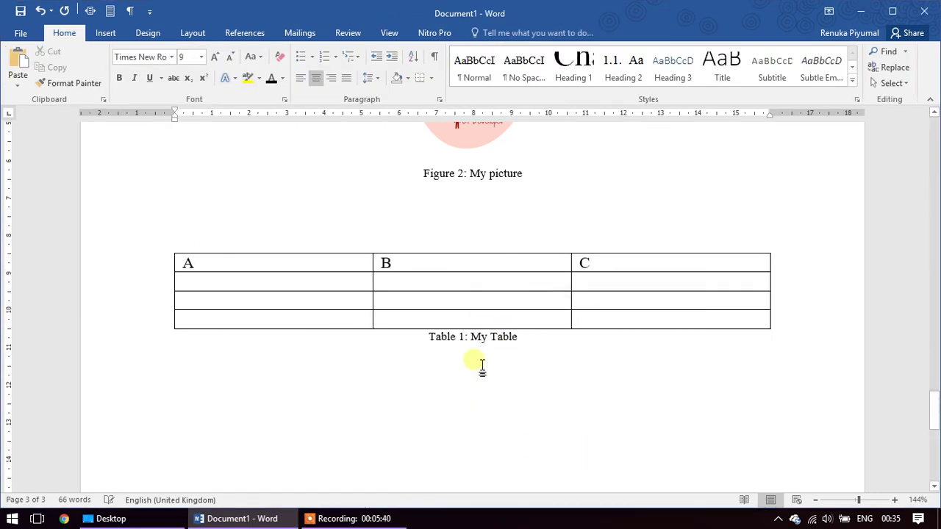
Step: Add a blank line just below the list of figures
scroll(490, 361, up, 1)
scroll(489, 359, up, 5)
scroll(490, 358, up, 4)
scroll(489, 359, up, 4)
scroll(489, 358, up, 2)
scroll(491, 360, up, 3)
scroll(431, 361, up, 3)
scroll(258, 382, up, 3)
scroll(676, 368, down, 1)
scroll(664, 448, down, 1)
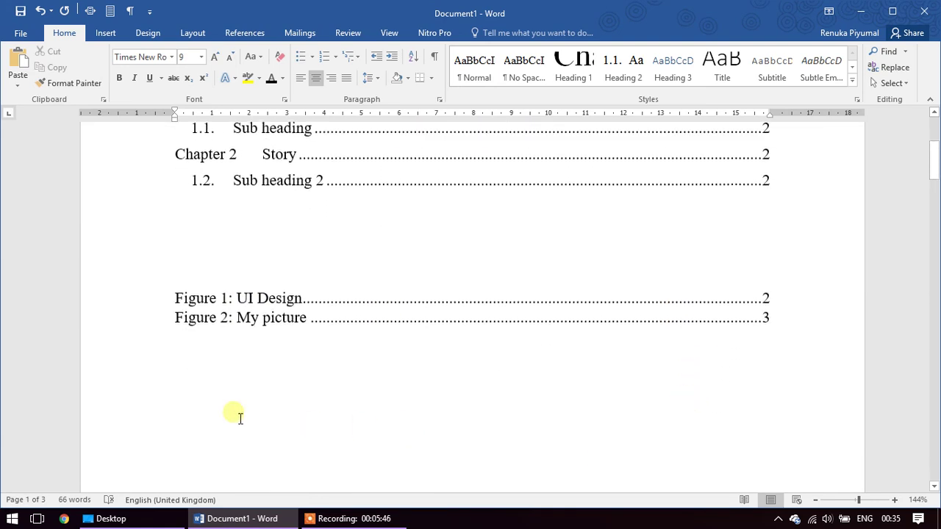
click(208, 401)
key(Return)
key(Return)
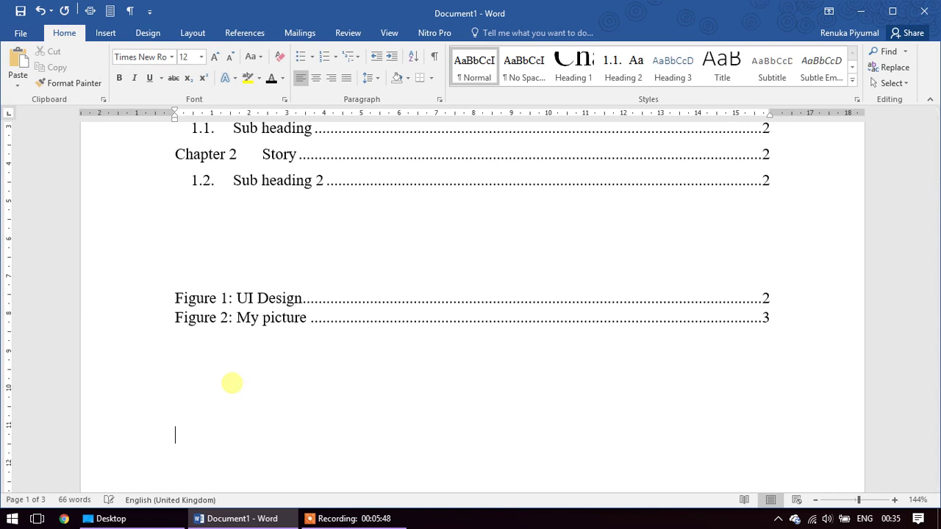
Step: Insert a Table of Figures with the Table caption label, listing Table 1: My Table on page 3
click(245, 34)
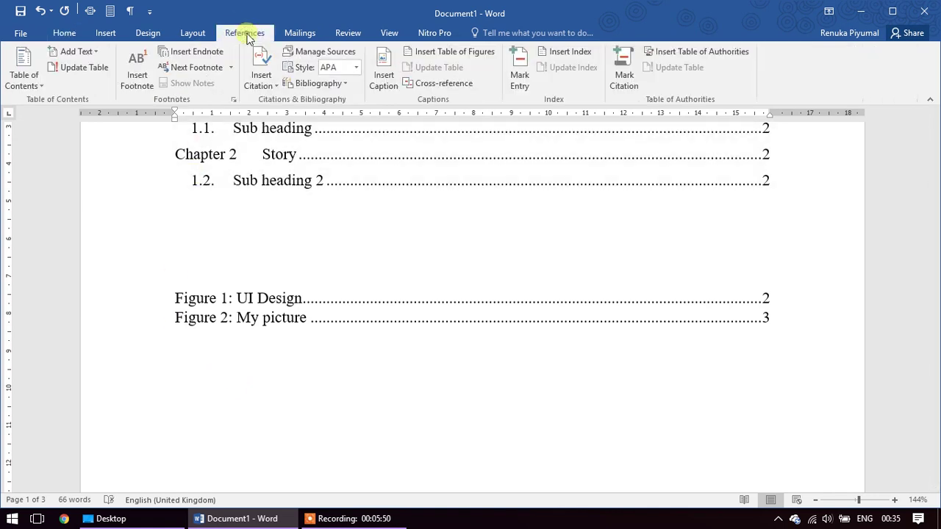
click(458, 57)
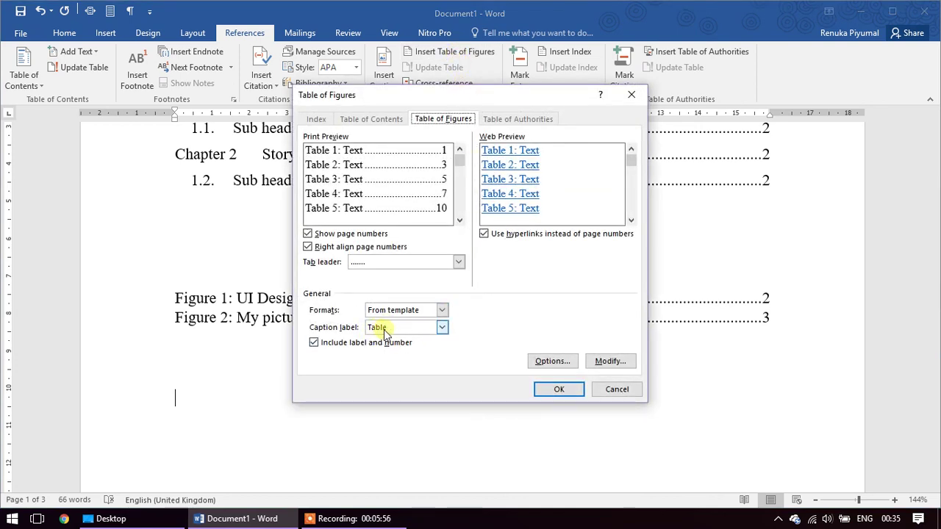
click(441, 327)
click(439, 330)
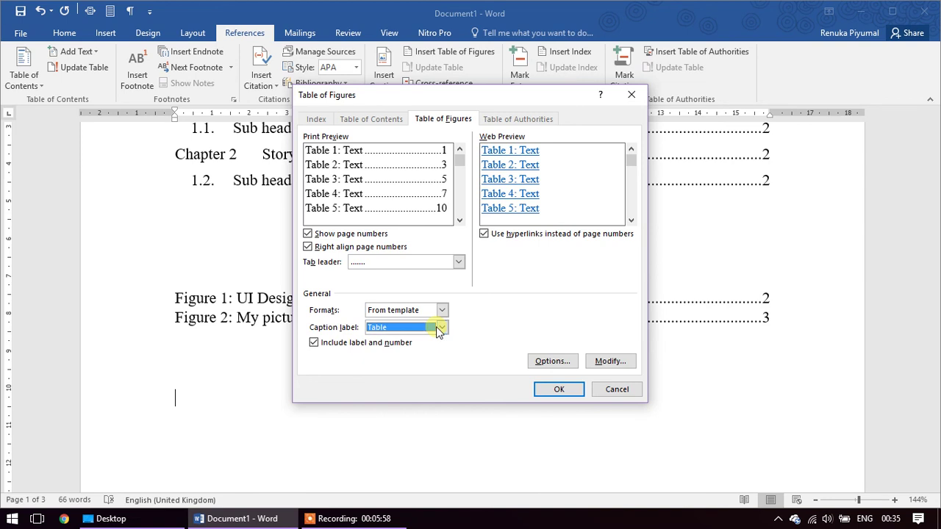
click(551, 390)
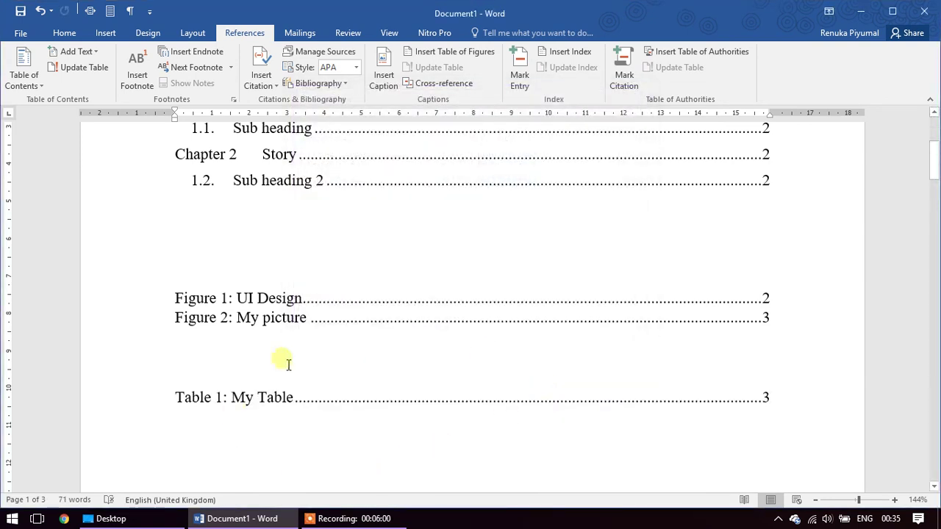
click(225, 265)
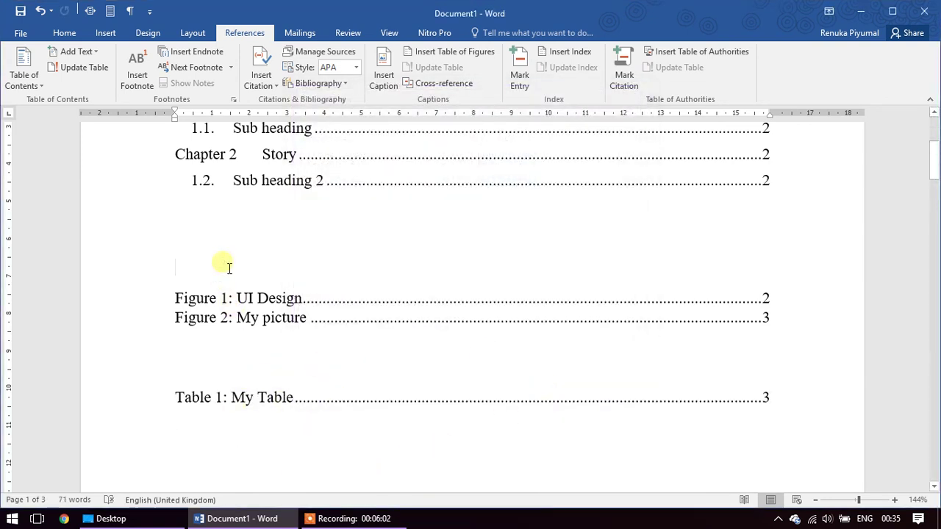
Step: Type the headings 'Table of Figures' and 'Table of Tables' above their respective lists
text(Table of Figures)
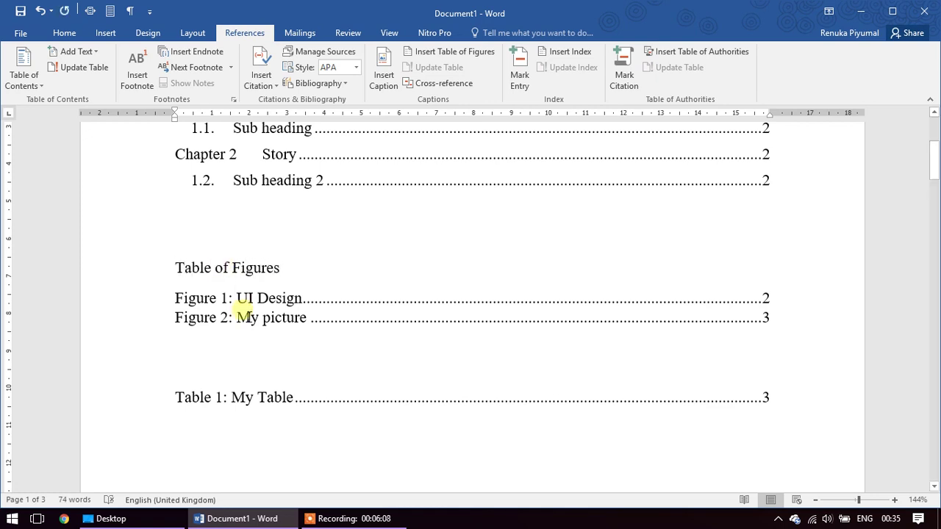
click(216, 375)
text(Table of ta)
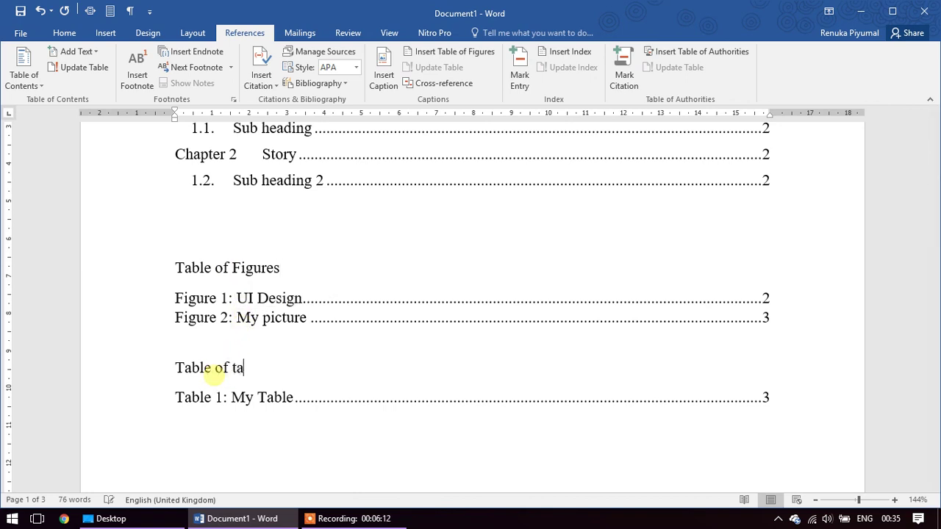
key(BackSpace)
text(Tables)
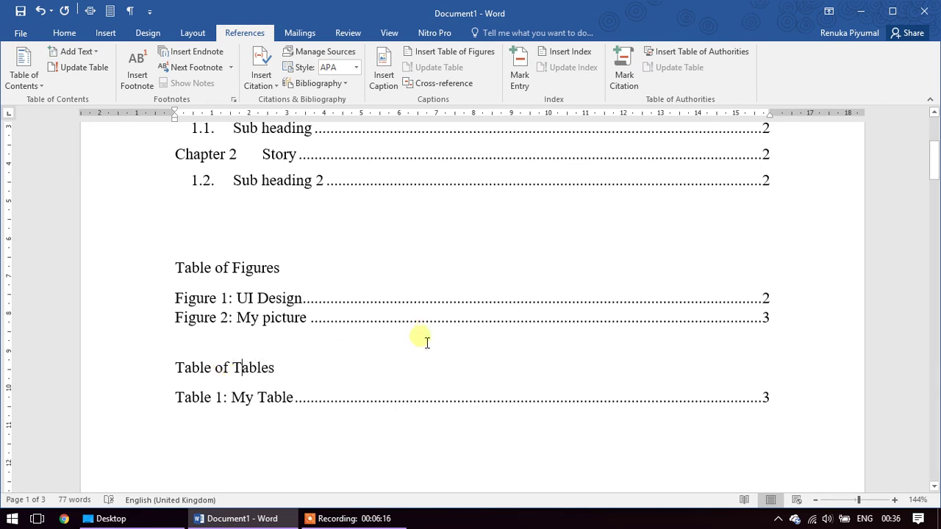
scroll(308, 336, down, 1)
scroll(360, 305, down, 3)
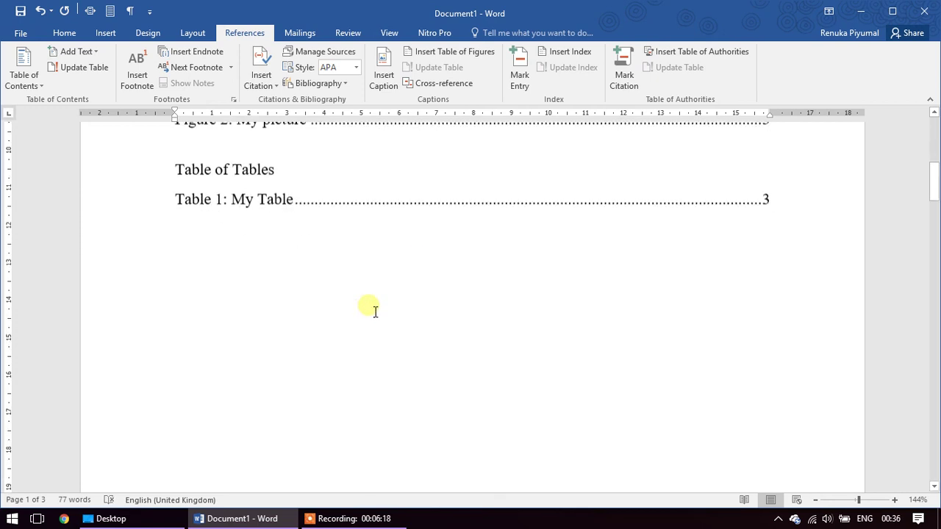
scroll(375, 311, down, 2)
scroll(363, 303, up, 2)
scroll(350, 290, up, 2)
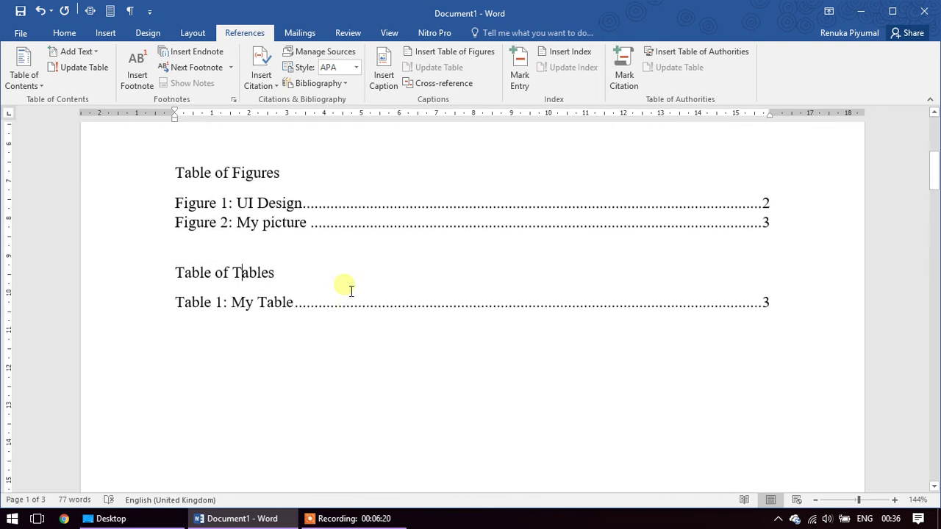